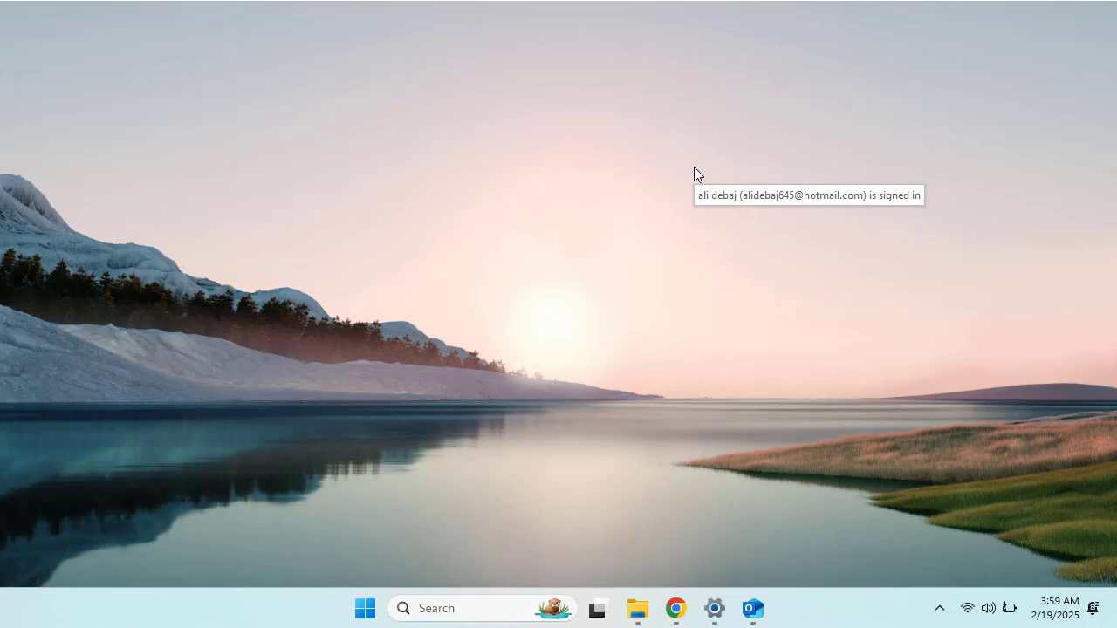
Step: Search 'recyl' for the recycle bin, close the Edge page, and open the desktop context menu
{"action": "left_click", "coordinate": [489, 604]}
{"action": "type", "text": "rec"}
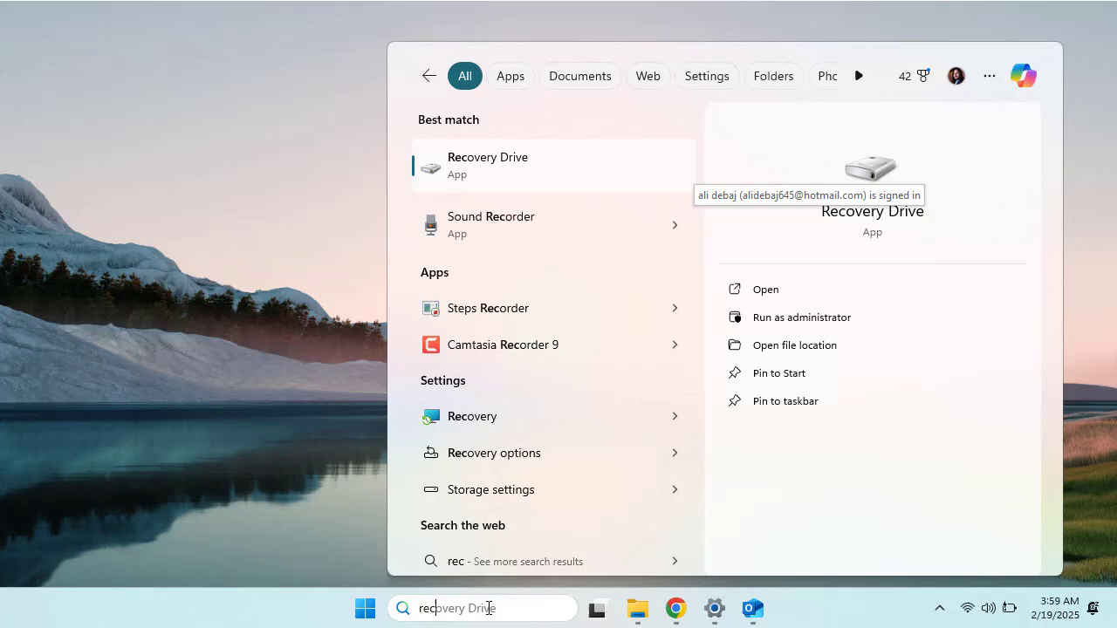
{"action": "type", "text": "yl"}
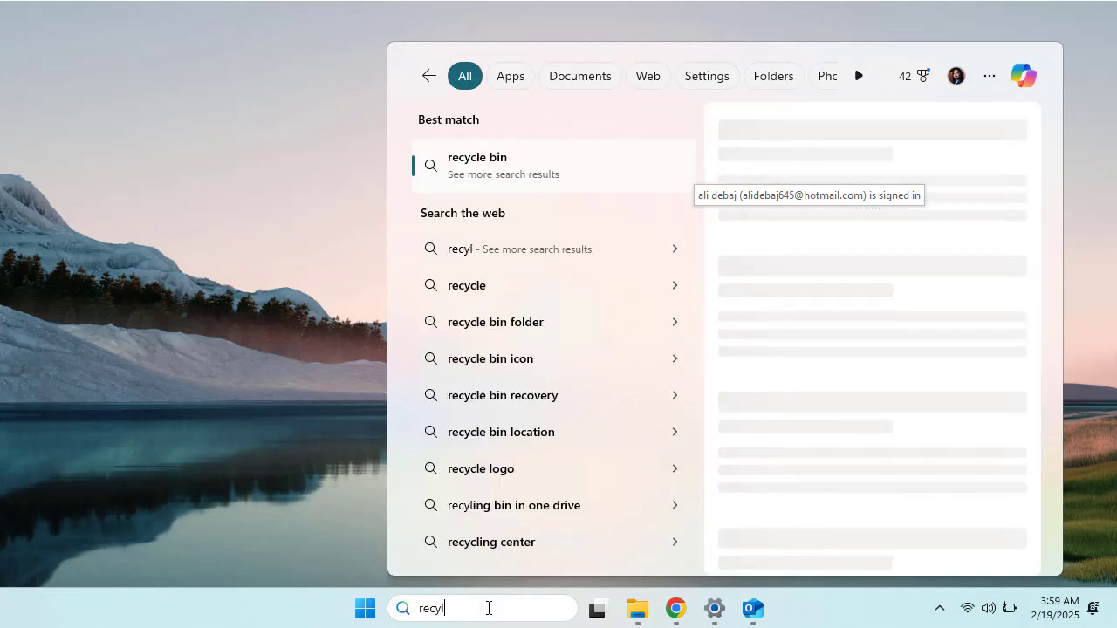
{"action": "left_click", "coordinate": [488, 166]}
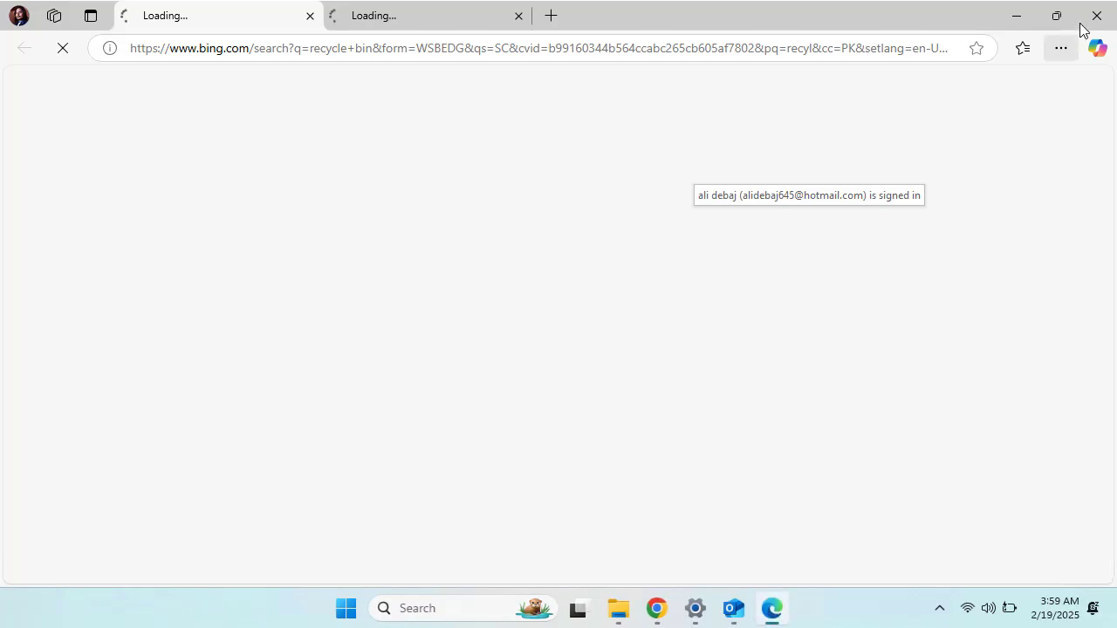
{"action": "left_click", "coordinate": [1091, 14]}
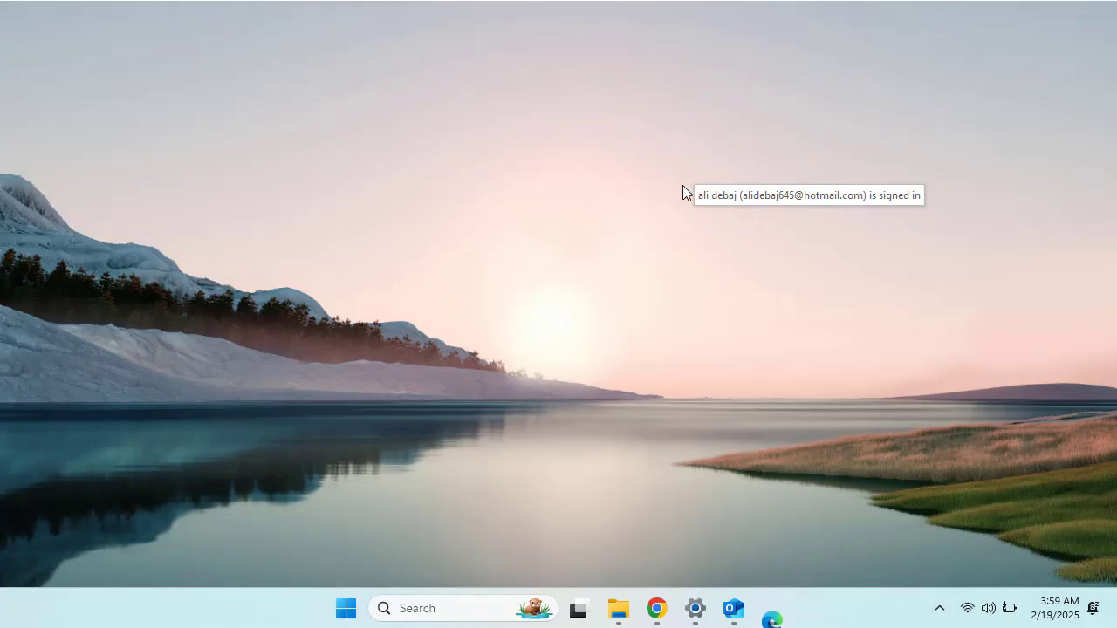
{"action": "left_click", "coordinate": [510, 143]}
{"action": "right_click", "coordinate": [510, 143]}
Step: Turn on Show desktop icons, then collapse File Explorer's navigation pane to widen the file list
{"action": "mouse_move", "coordinate": [528, 164]}
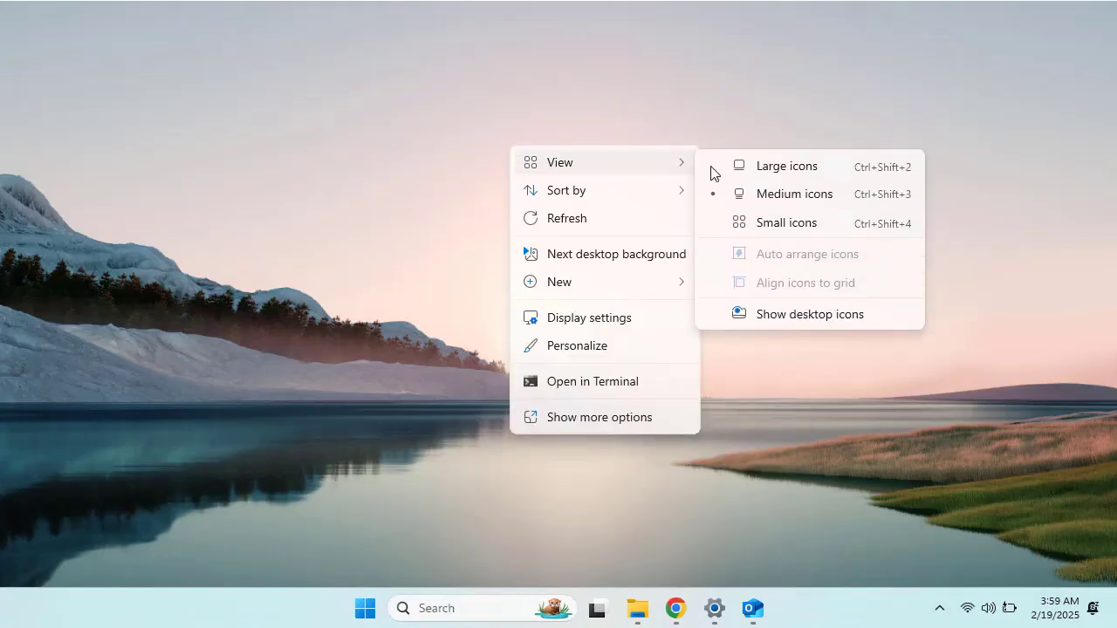
{"action": "left_click", "coordinate": [839, 317]}
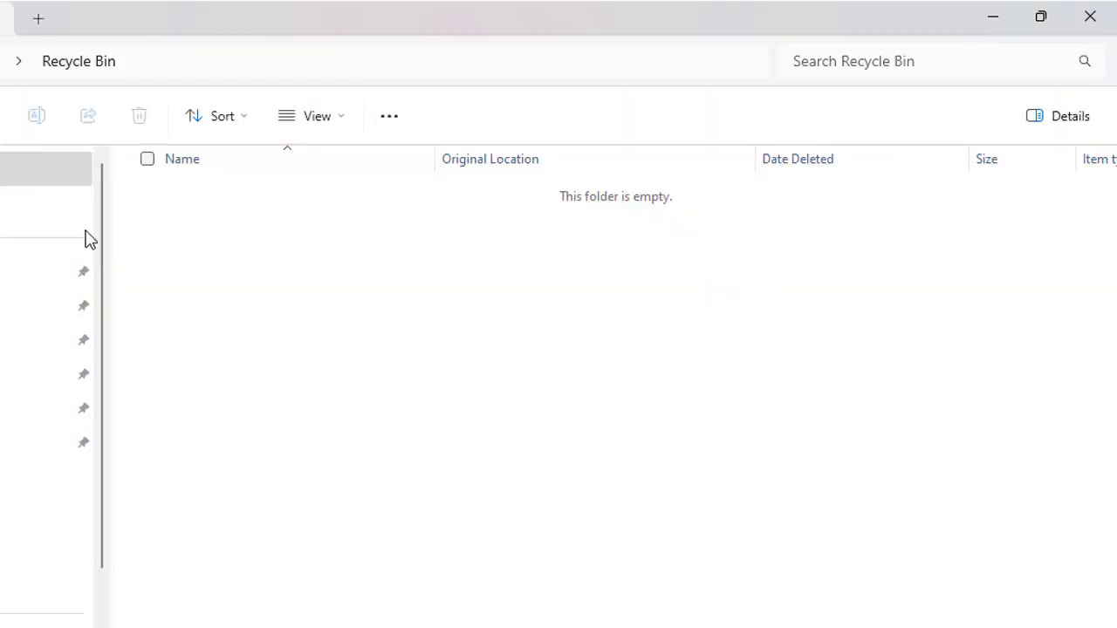
{"action": "left_click_drag", "start_coordinate": [102, 236], "coordinate": [0, 236]}
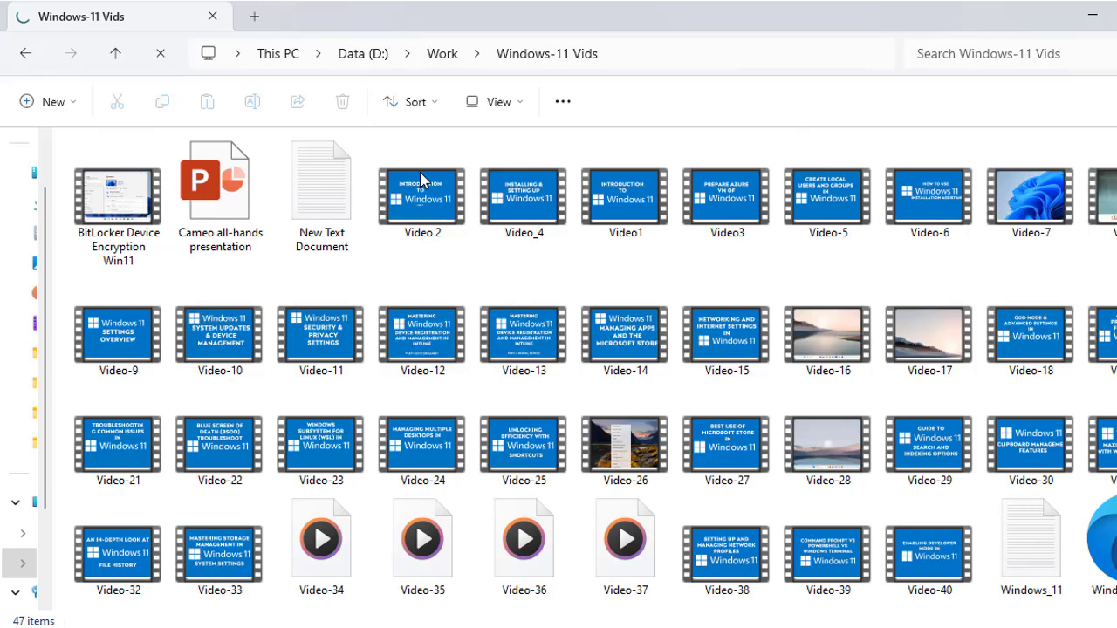
Step: Delete New Text Document from the Windows-11 Vids folder
{"action": "left_click", "coordinate": [317, 178]}
{"action": "right_click", "coordinate": [317, 178]}
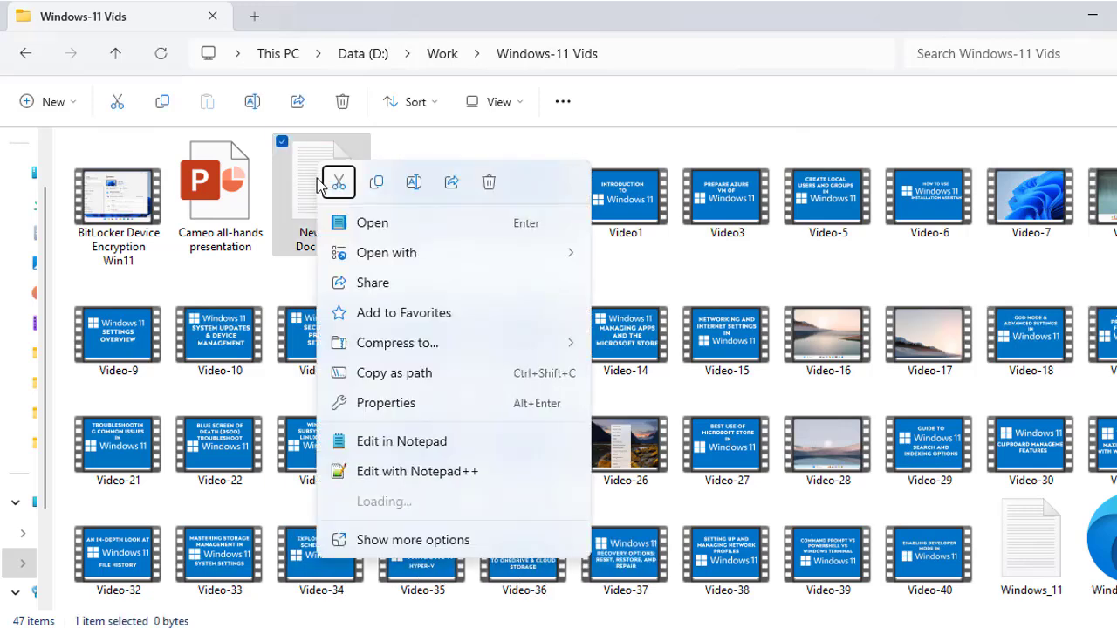
{"action": "left_click", "coordinate": [489, 183]}
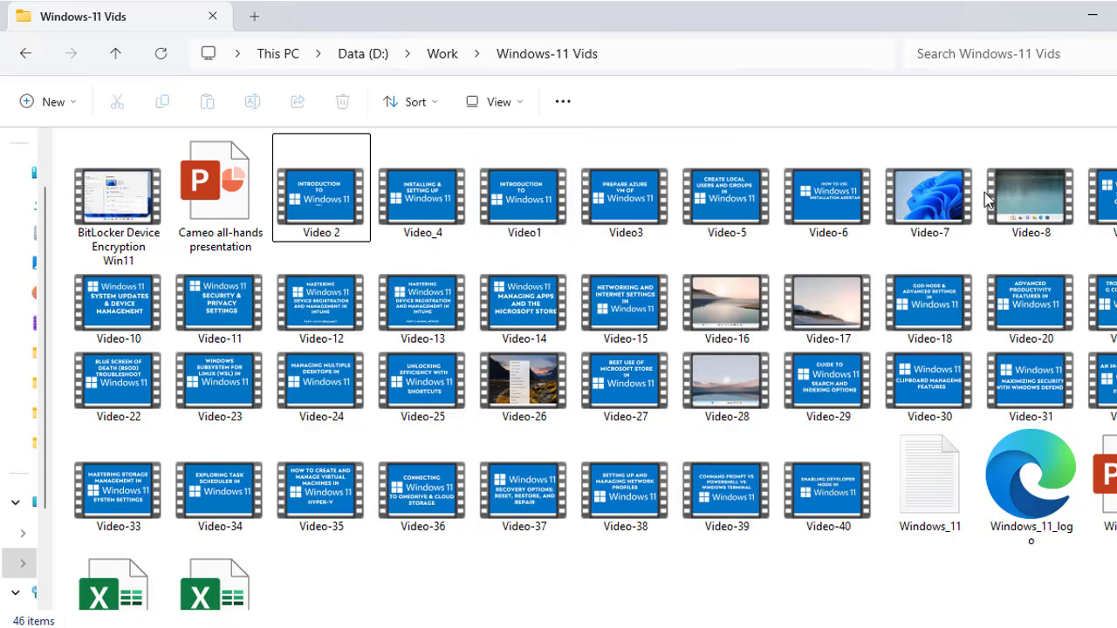
Step: Restore New Text Document from the Recycle Bin to its original folder
{"action": "left_click", "coordinate": [1090, 24]}
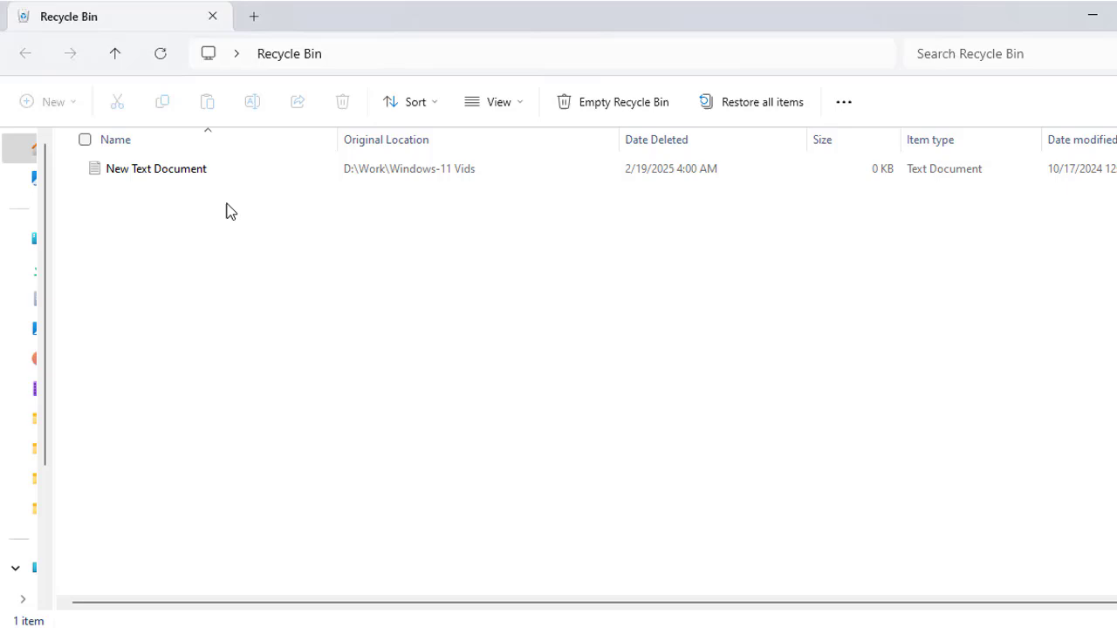
{"action": "right_click", "coordinate": [159, 180]}
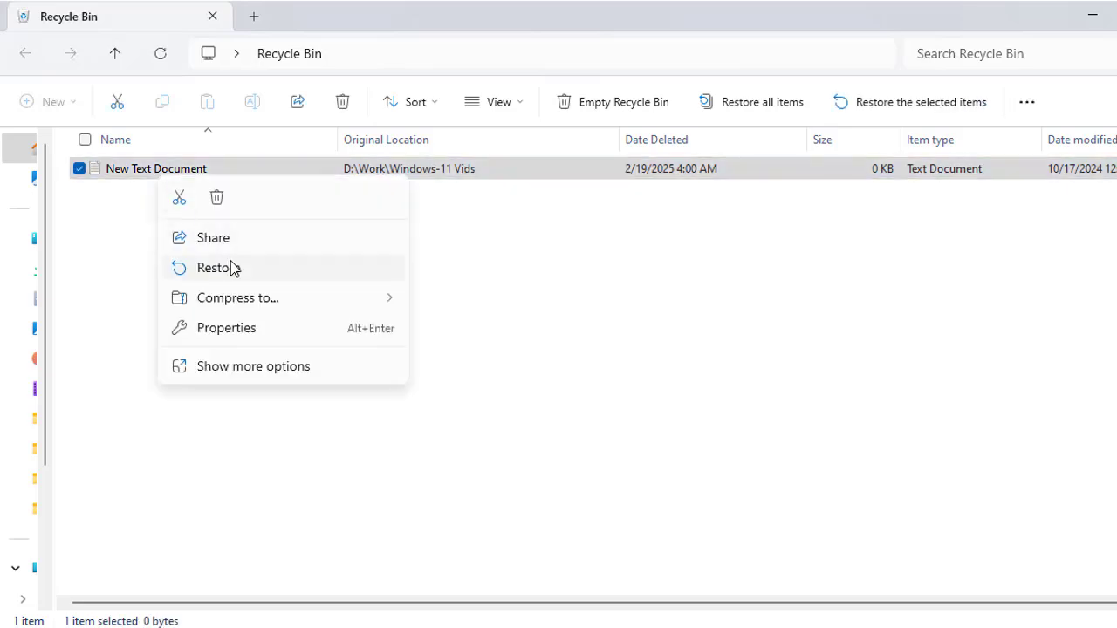
{"action": "left_click", "coordinate": [727, 281]}
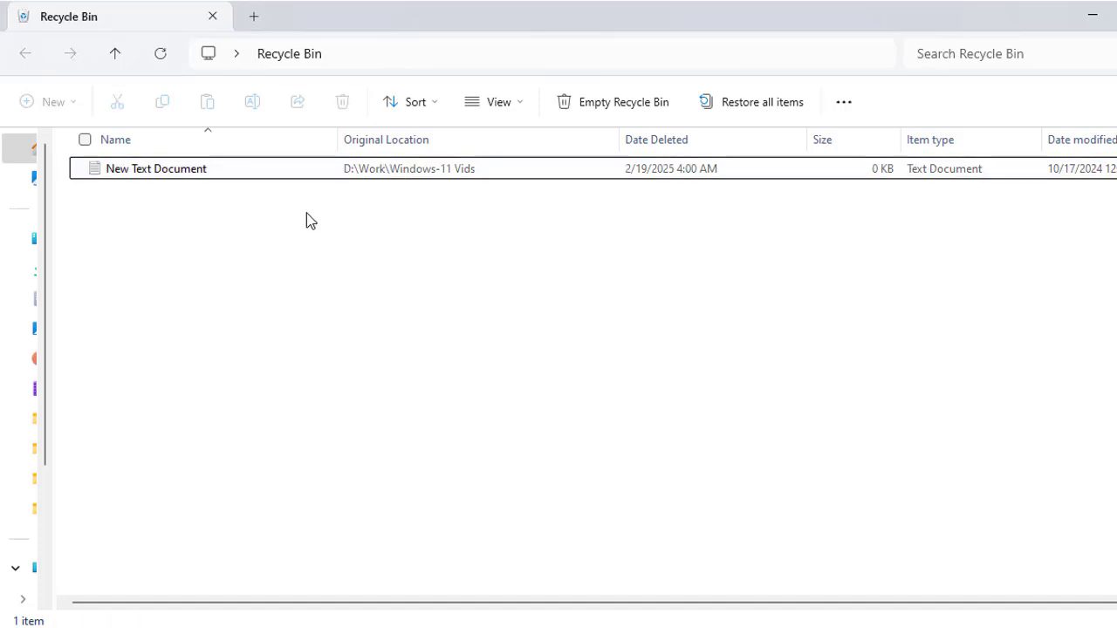
{"action": "right_click", "coordinate": [177, 181]}
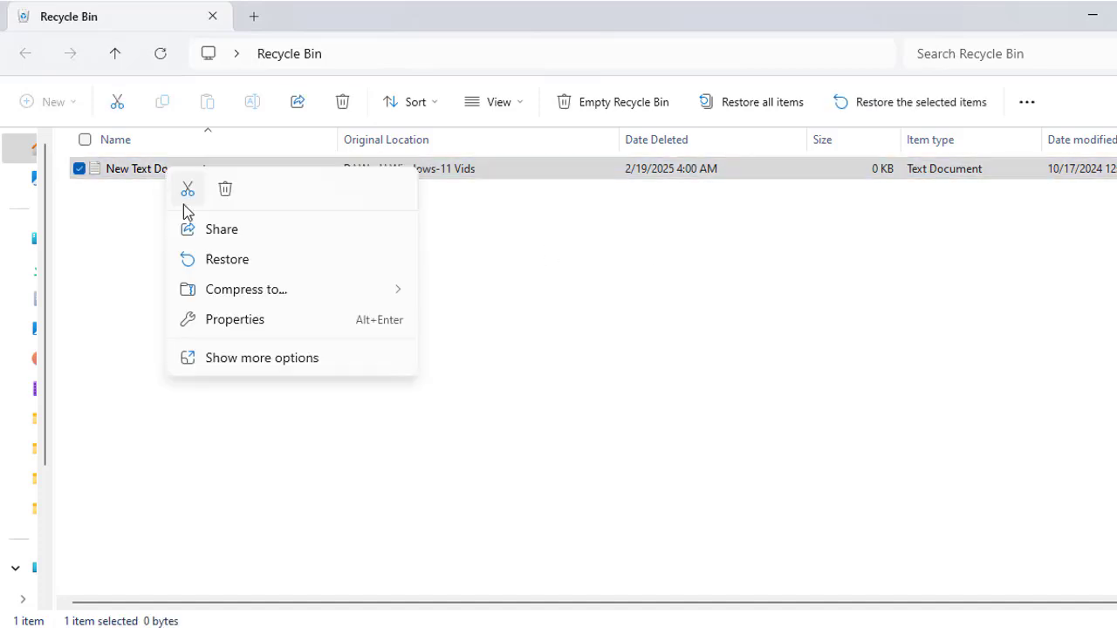
{"action": "left_click", "coordinate": [222, 262]}
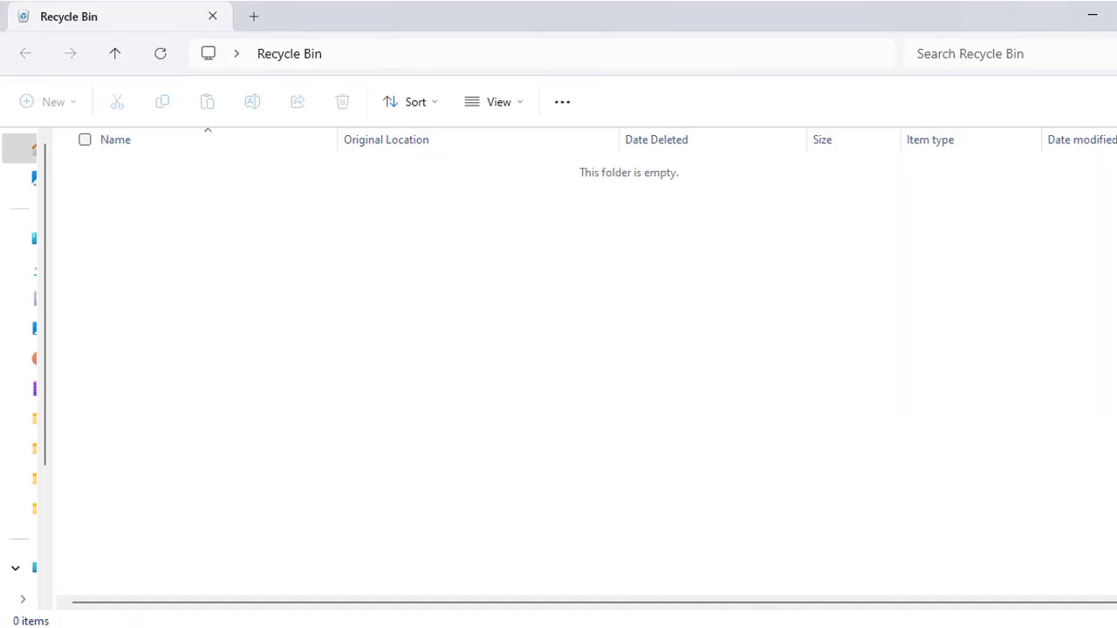
Step: Return to Windows-11 Vids and refresh it so the restored New Text Document appears
{"action": "mouse_move", "coordinate": [736, 623]}
{"action": "left_click", "coordinate": [591, 569]}
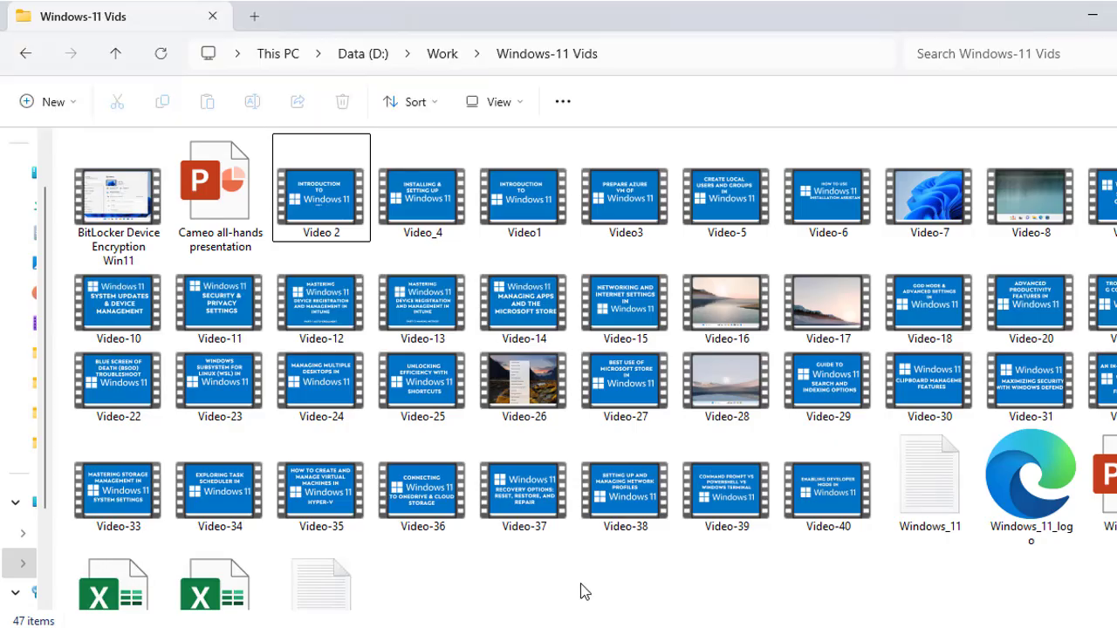
{"action": "right_click", "coordinate": [581, 599]}
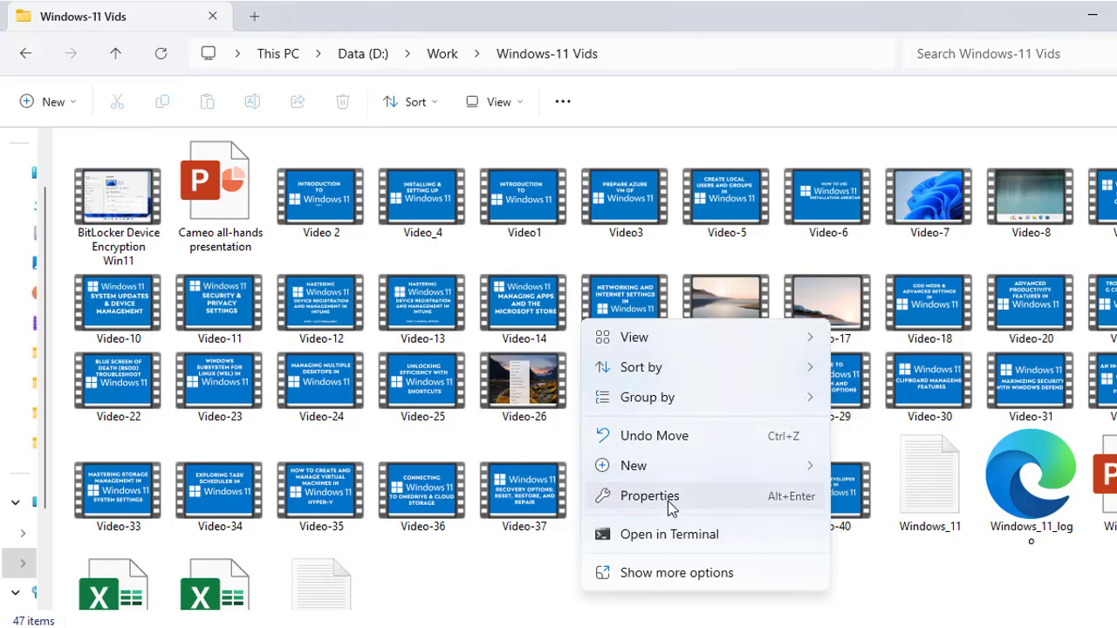
{"action": "left_click", "coordinate": [705, 574]}
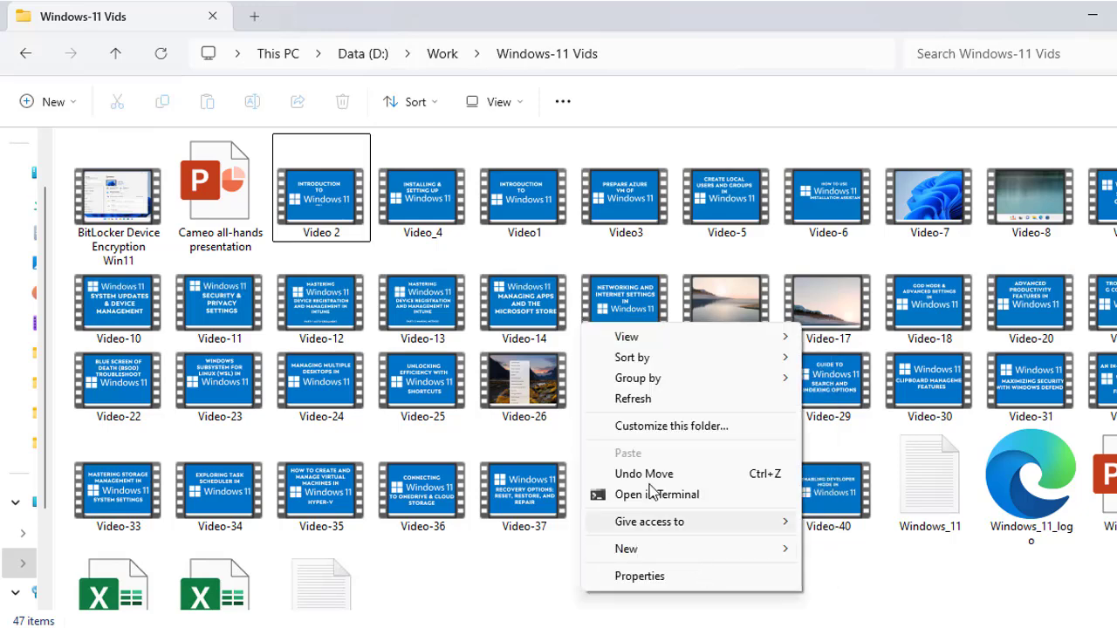
{"action": "left_click", "coordinate": [636, 399]}
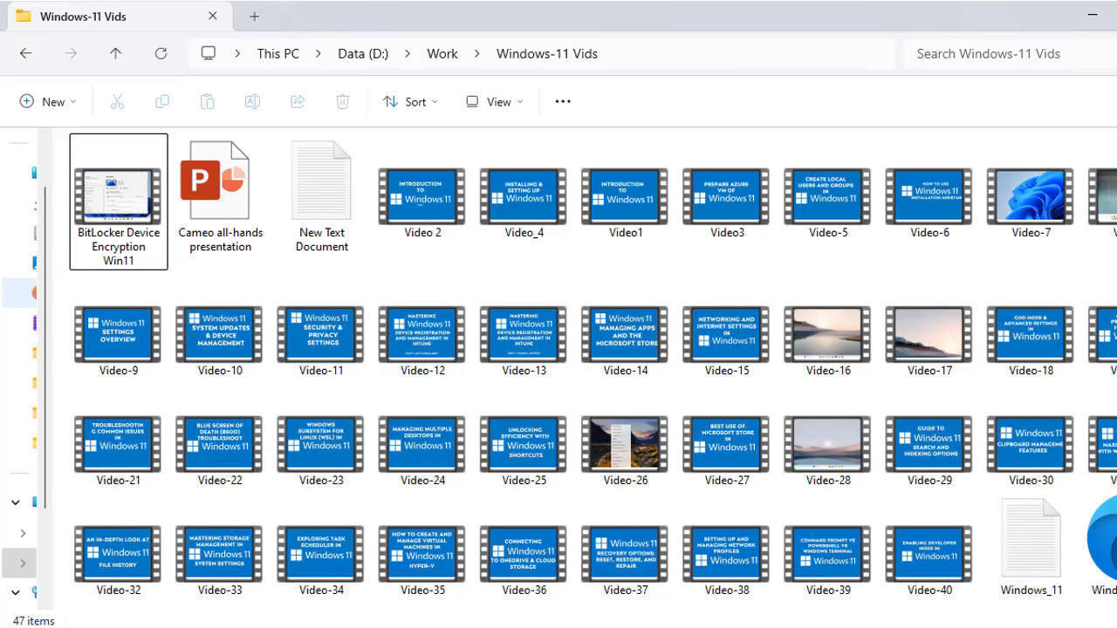
Step: Delete New Text Document via Show more options > Delete, dropping the folder to 46 items
{"action": "mouse_move", "coordinate": [721, 621]}
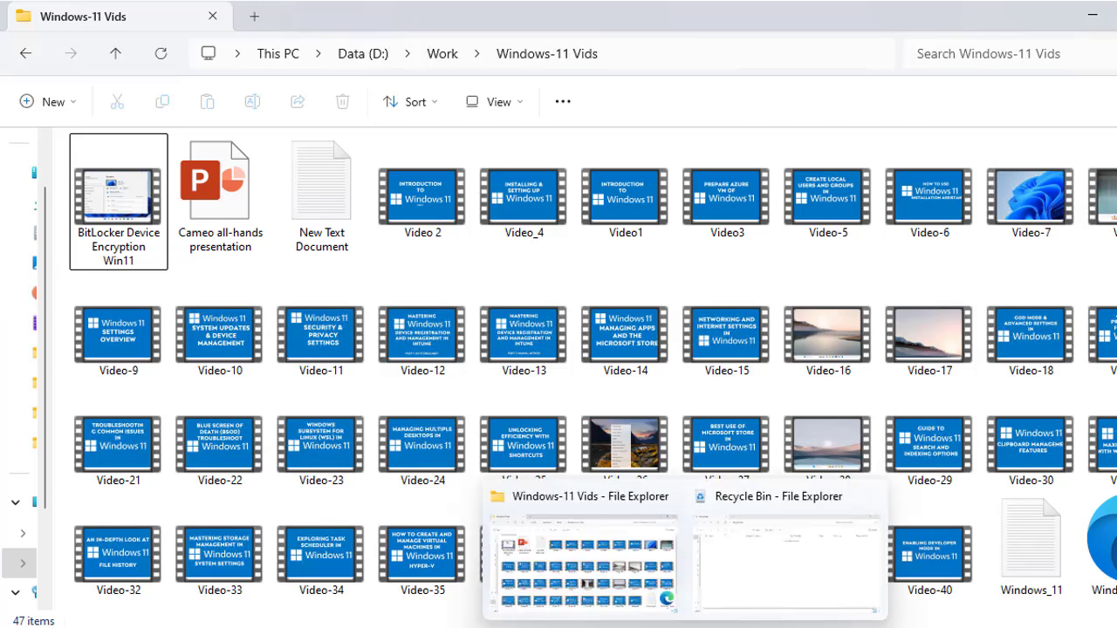
{"action": "mouse_move", "coordinate": [748, 574]}
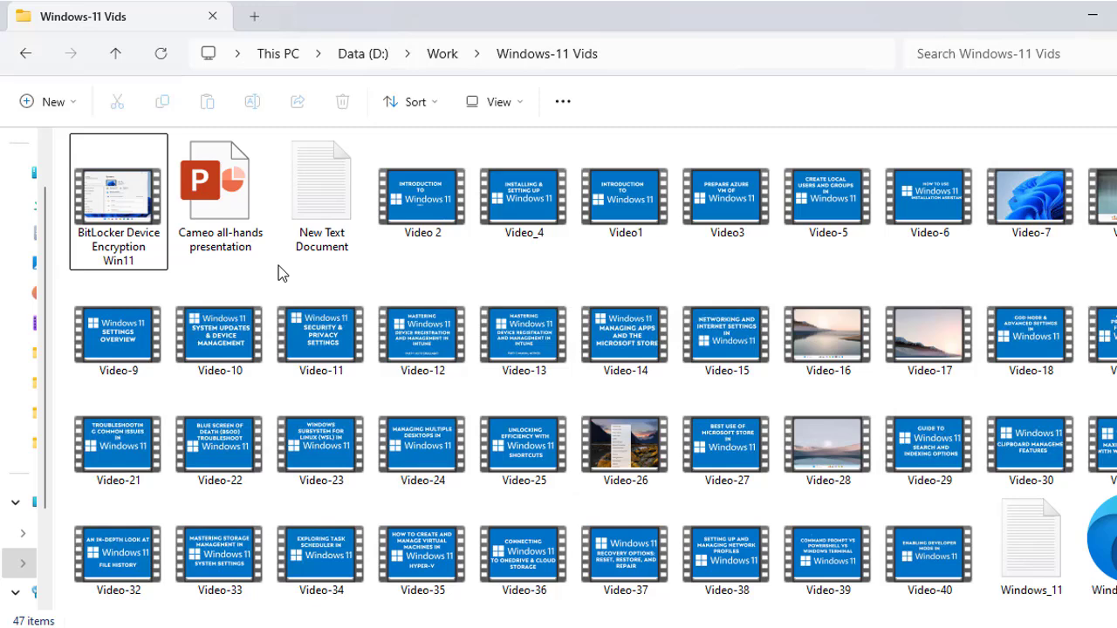
{"action": "left_click", "coordinate": [313, 223]}
{"action": "right_click", "coordinate": [312, 222]}
{"action": "left_click", "coordinate": [397, 547]}
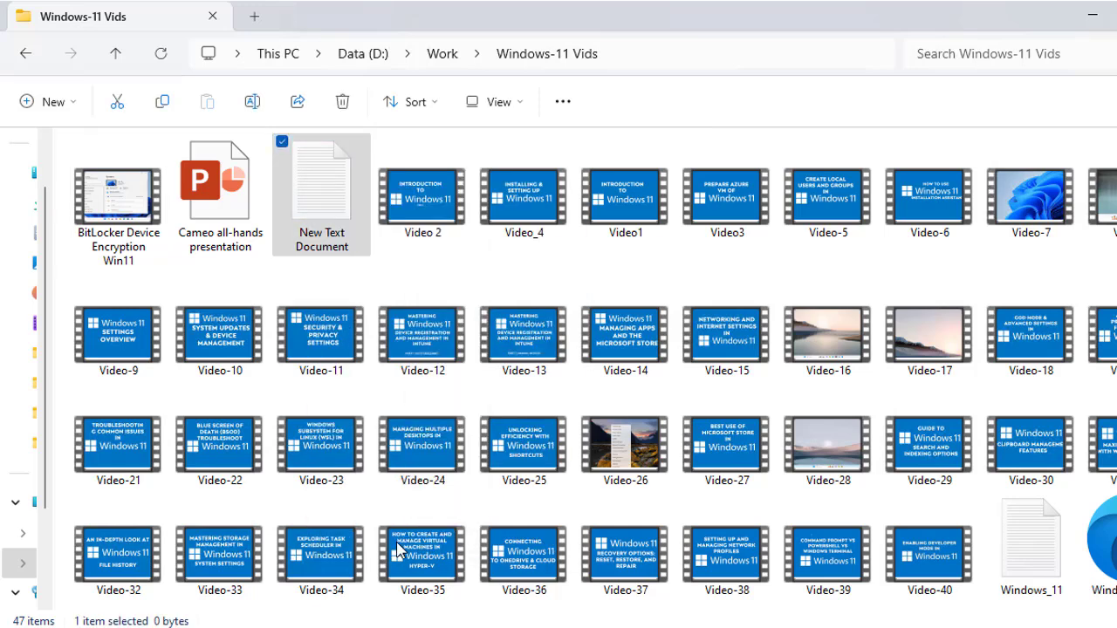
{"action": "left_click", "coordinate": [382, 540]}
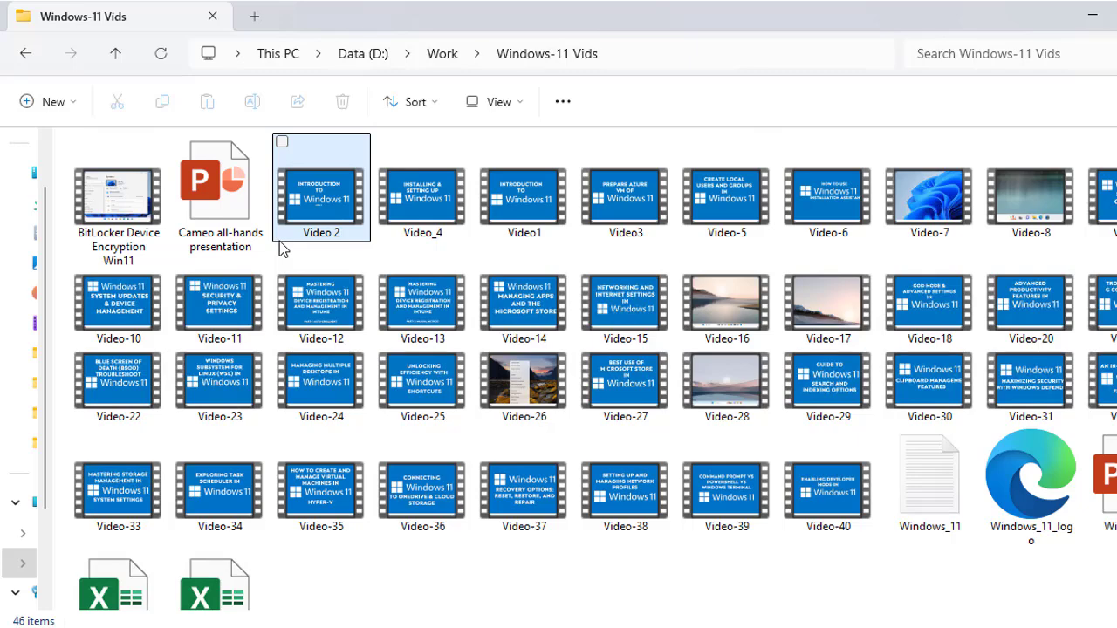
{"action": "right_click", "coordinate": [434, 610]}
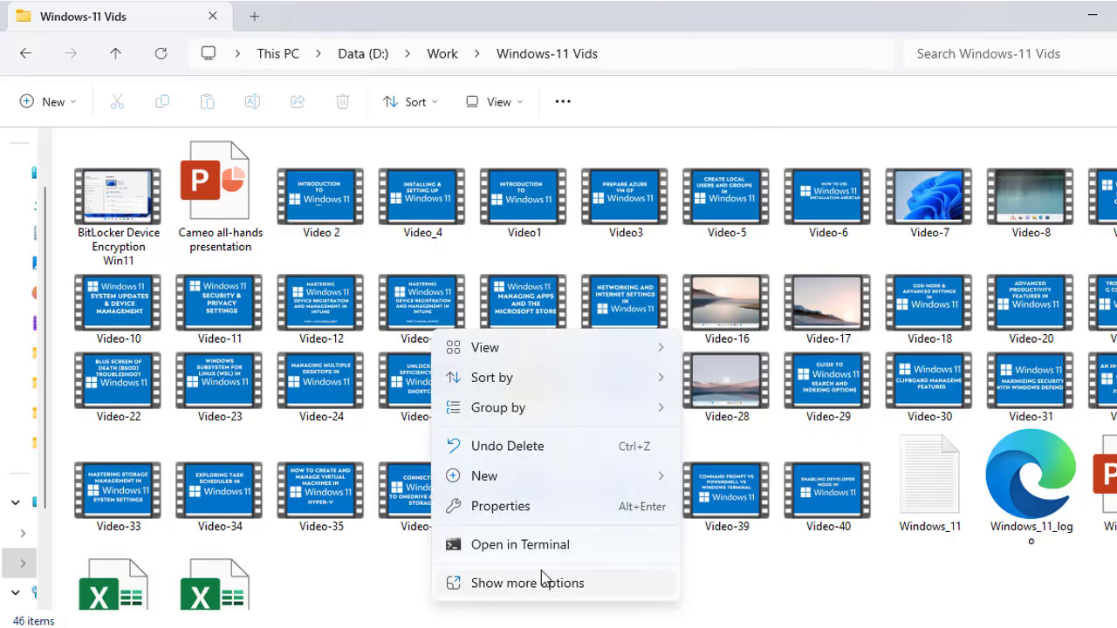
Step: Open Windows-11 Vids Properties on the Previous Versions tab, listing the 2/18/2025 12:26 PM version
{"action": "left_click", "coordinate": [552, 515]}
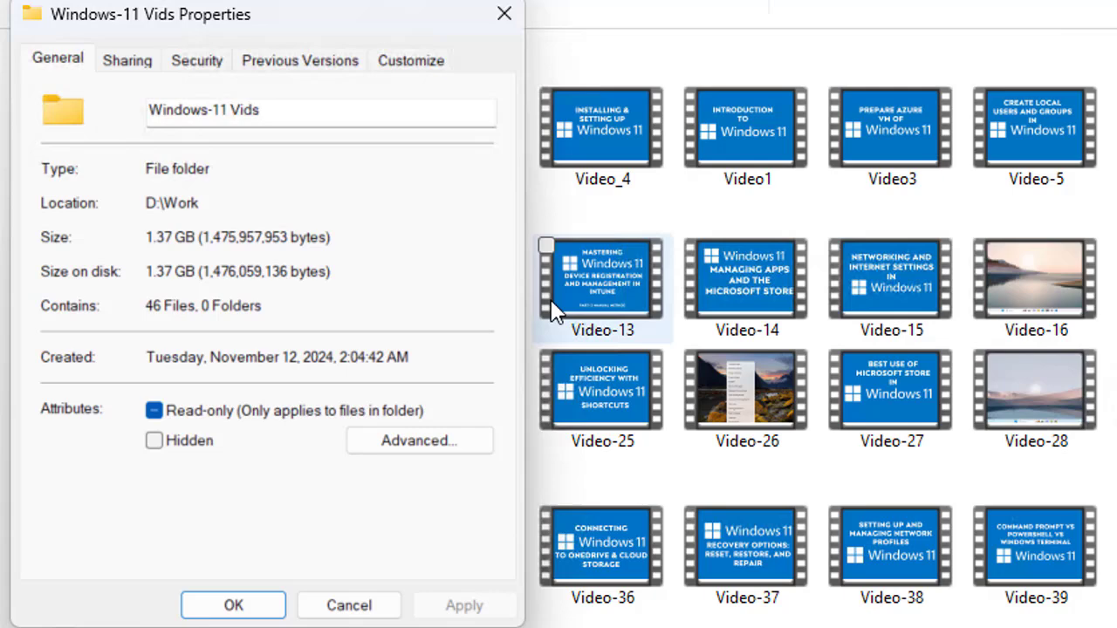
{"action": "left_click", "coordinate": [288, 63]}
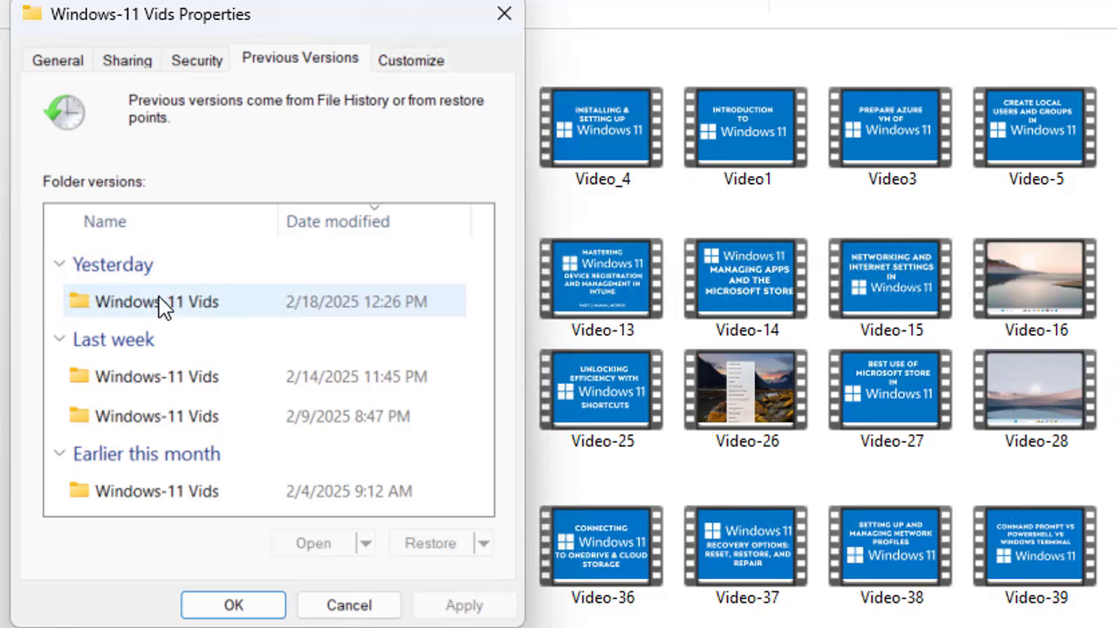
{"action": "mouse_move", "coordinate": [176, 308]}
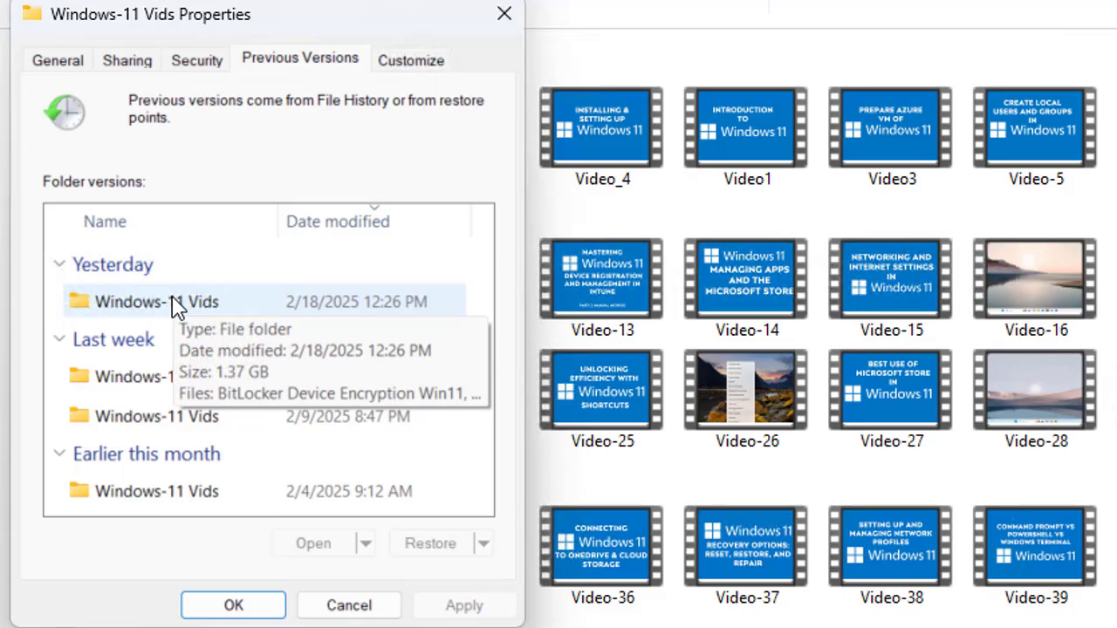
Step: Open yesterday's 2/18/2025 Windows-11 Vids version and display its files as medium icons
{"action": "double_click", "coordinate": [175, 303]}
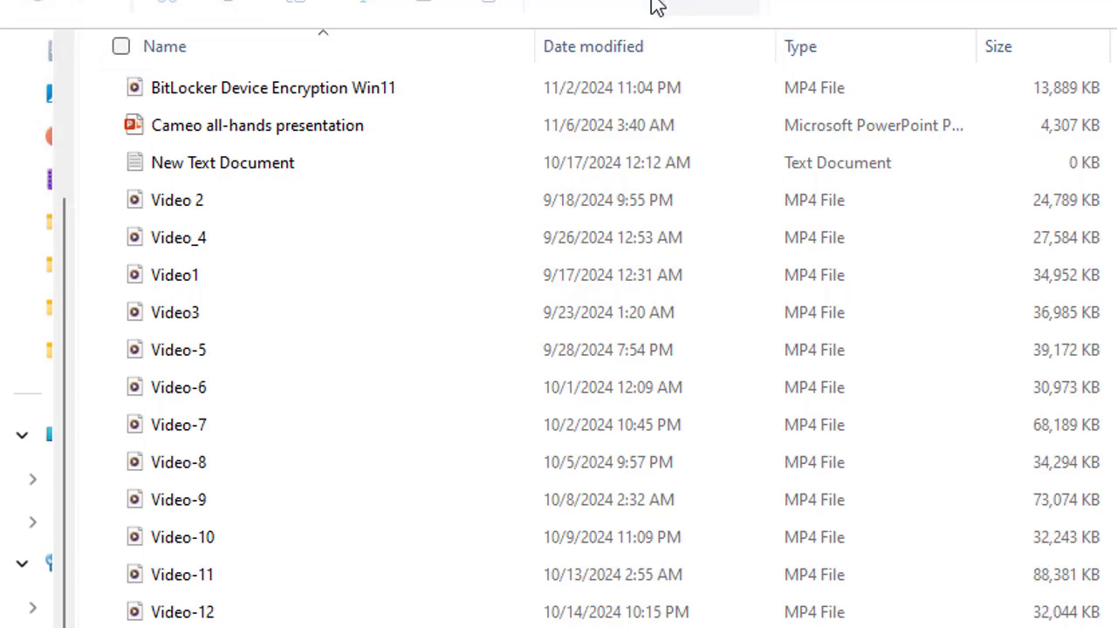
{"action": "left_click", "coordinate": [748, 4]}
{"action": "left_click", "coordinate": [668, 142]}
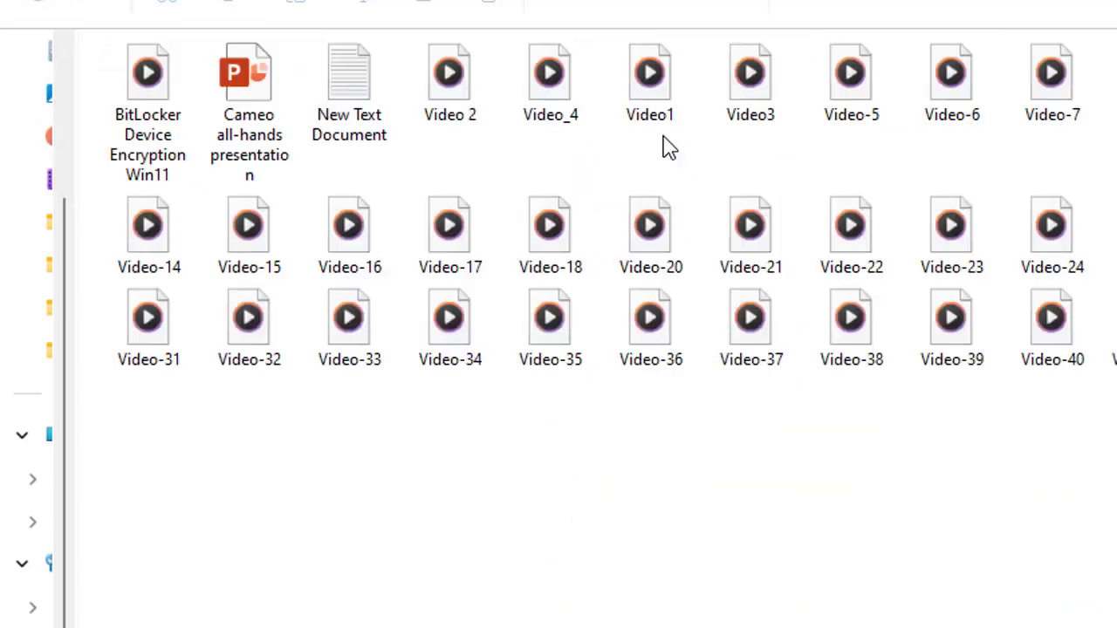
Step: Switch the Windows-11 Vids file view to Large icons
{"action": "left_click", "coordinate": [696, 7]}
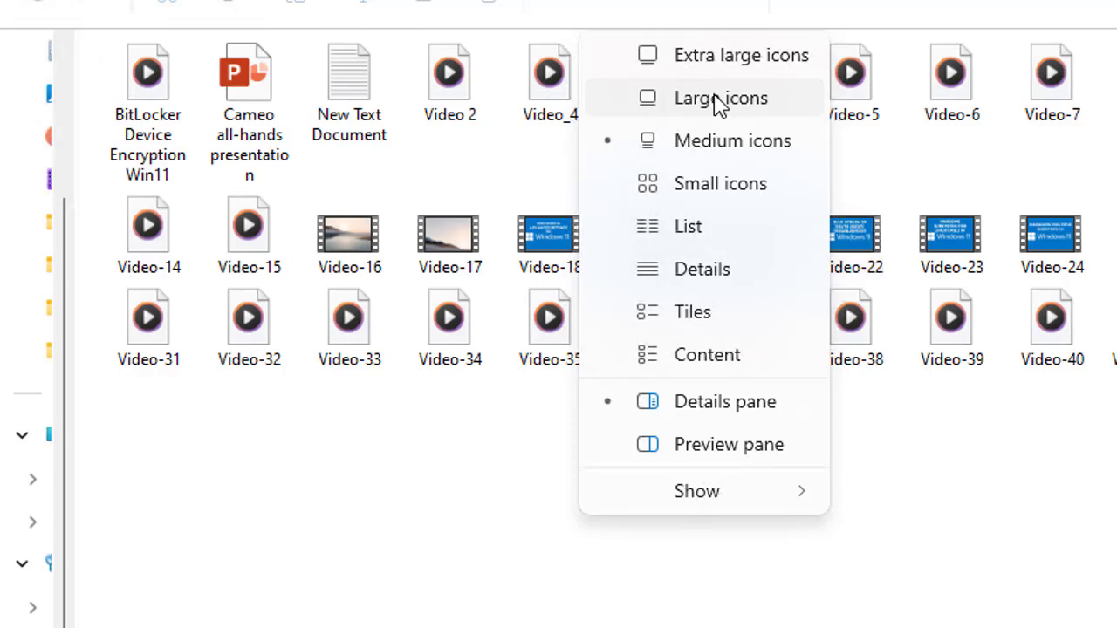
{"action": "left_click", "coordinate": [721, 97]}
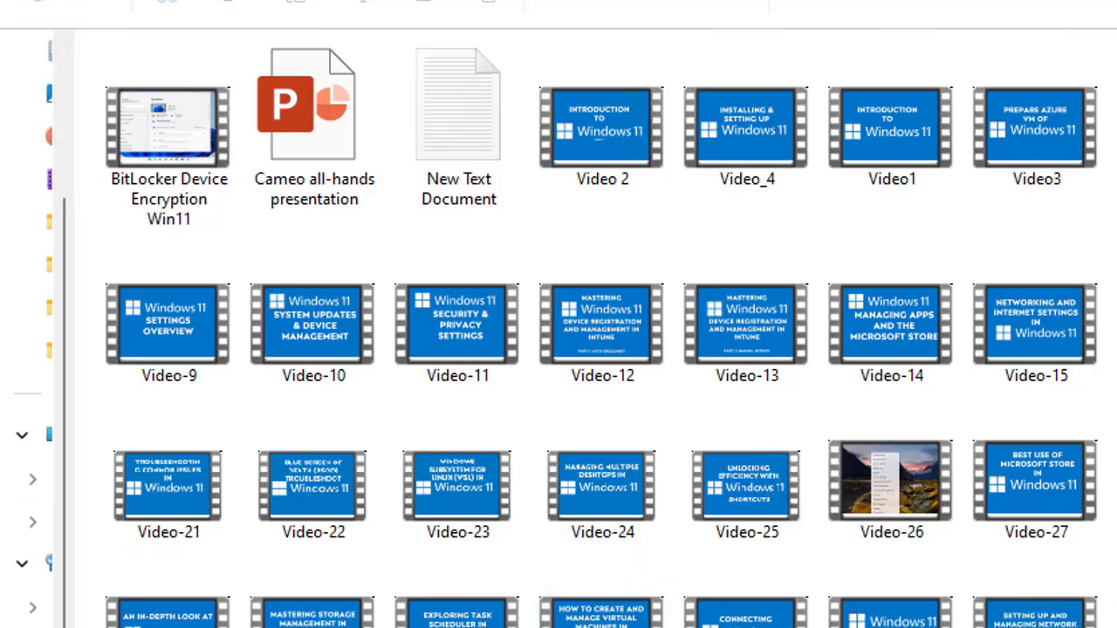
Step: Launch Control Panel from Start search 'con' and open Backup and Restore (Windows 7)
{"action": "key", "text": "super"}
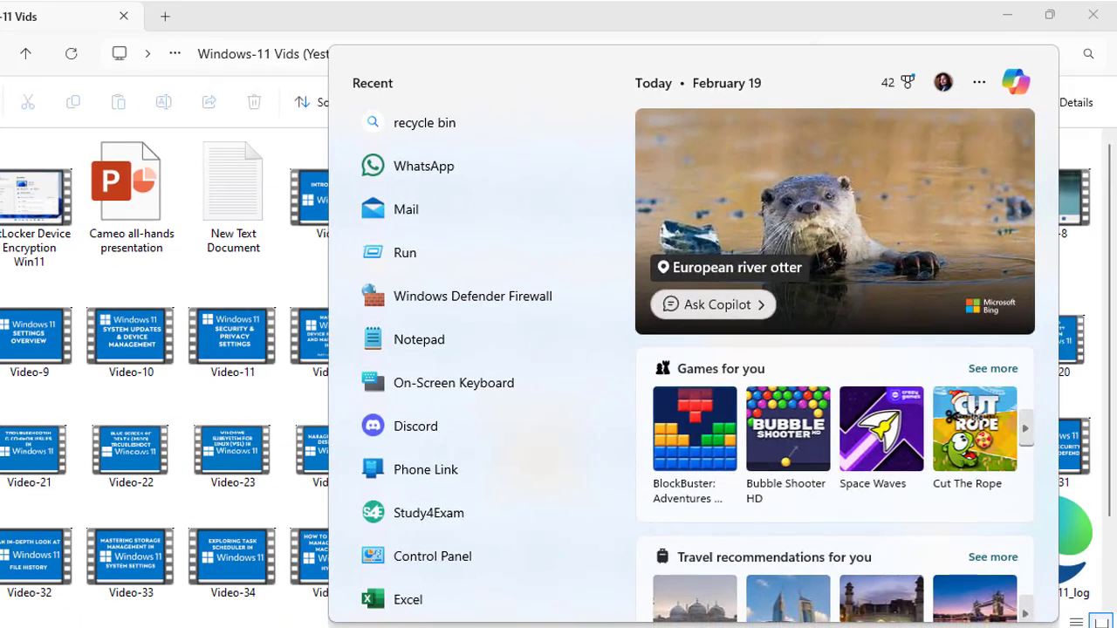
{"action": "type", "text": "con"}
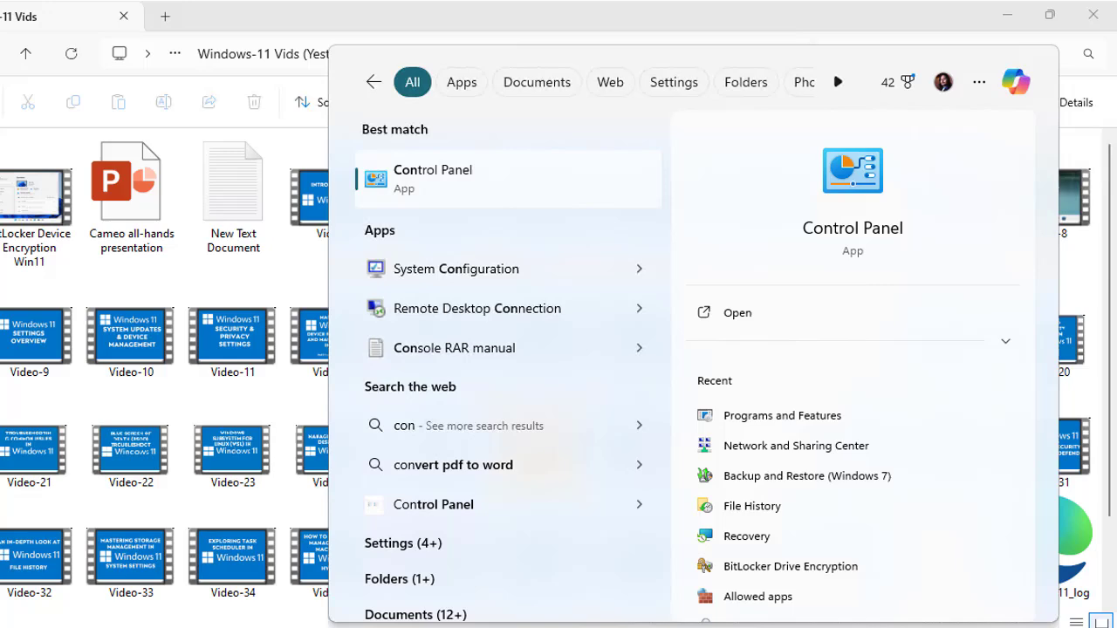
{"action": "left_click", "coordinate": [509, 187]}
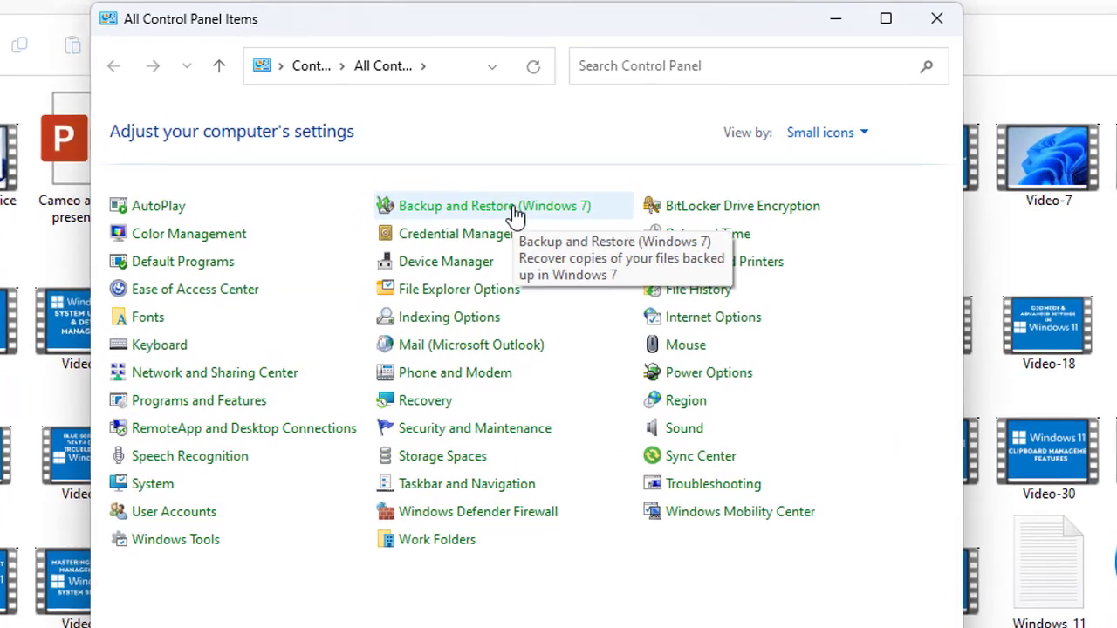
{"action": "left_click", "coordinate": [516, 207]}
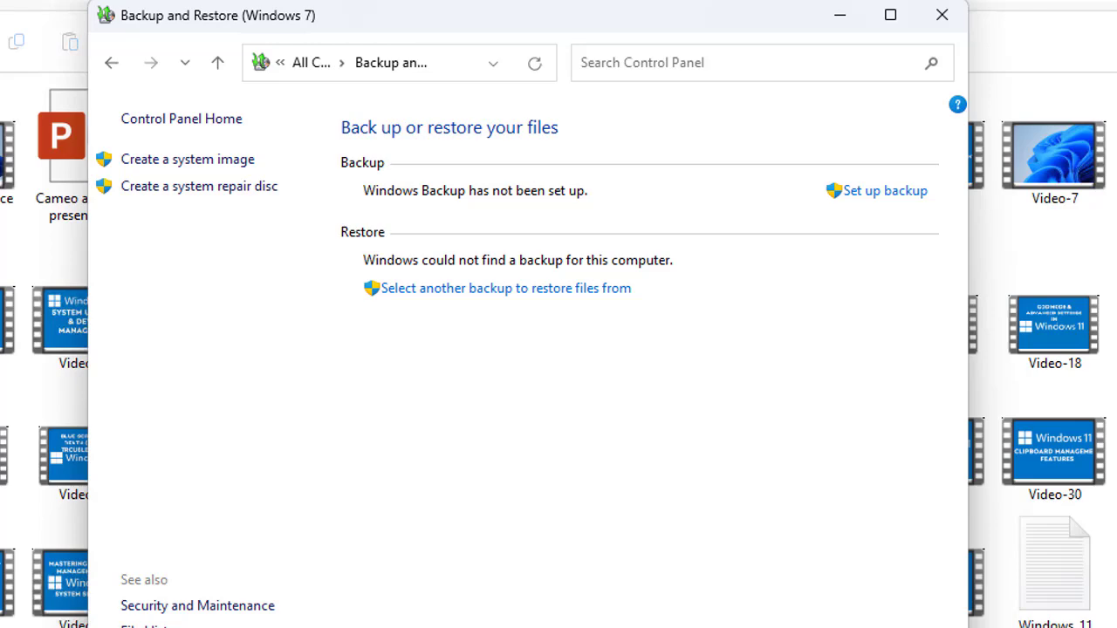
Step: Minimize the Backup and Restore window and close the Windows-11 Vids Properties dialog
{"action": "left_click", "coordinate": [845, 21]}
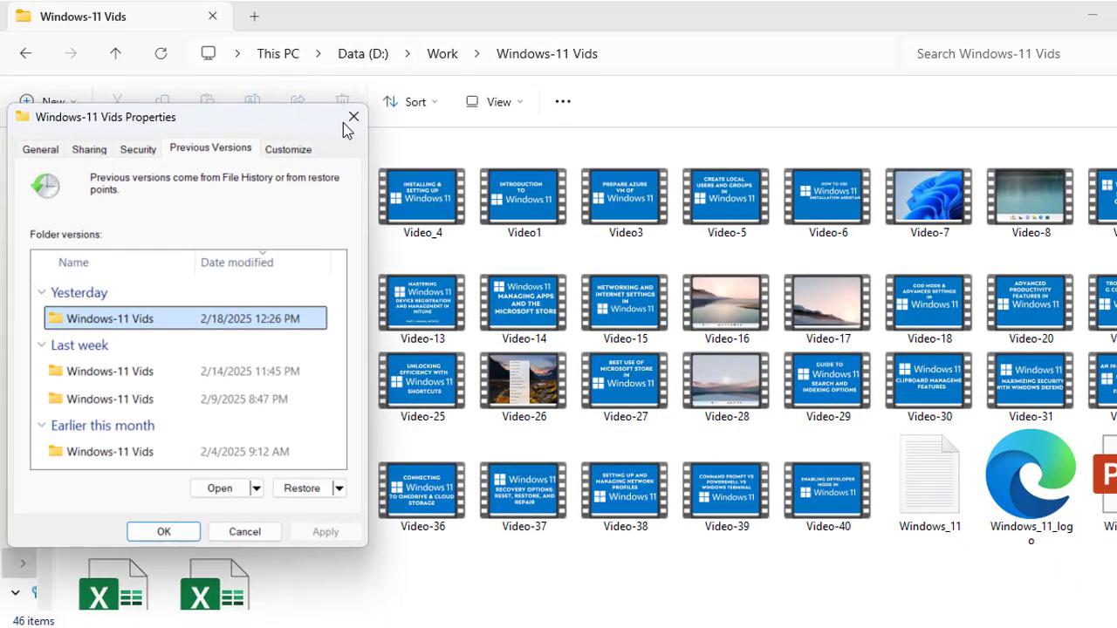
{"action": "left_click", "coordinate": [307, 92]}
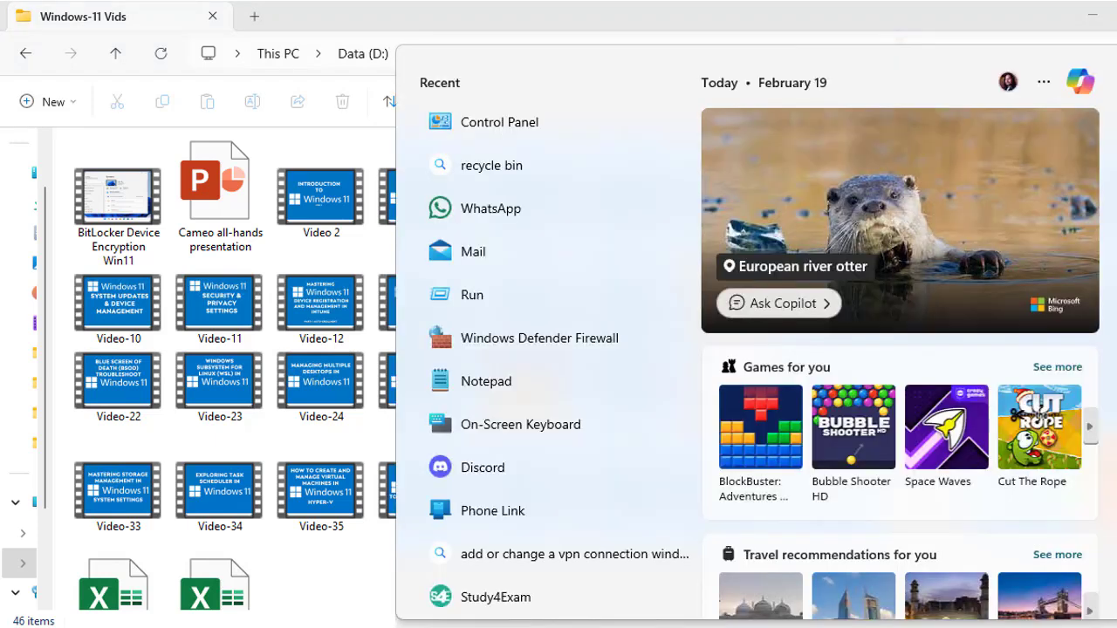
Step: Replace the 'window file' query with 'store' in Windows Search and launch Microsoft Store
{"action": "type", "text": "window"}
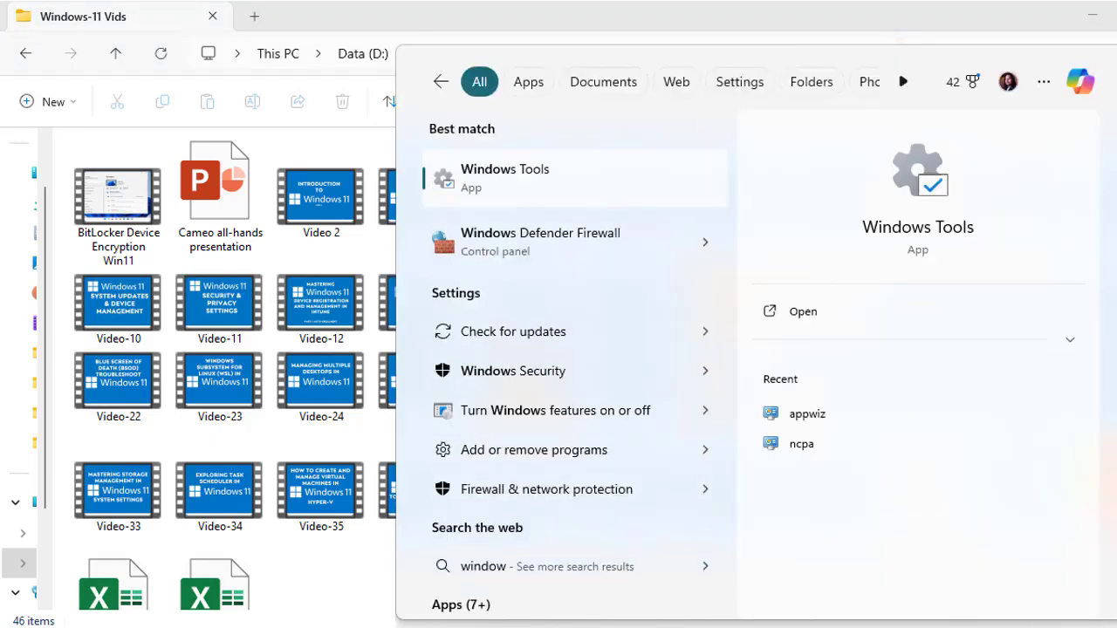
{"action": "type", "text": " file explorer"}
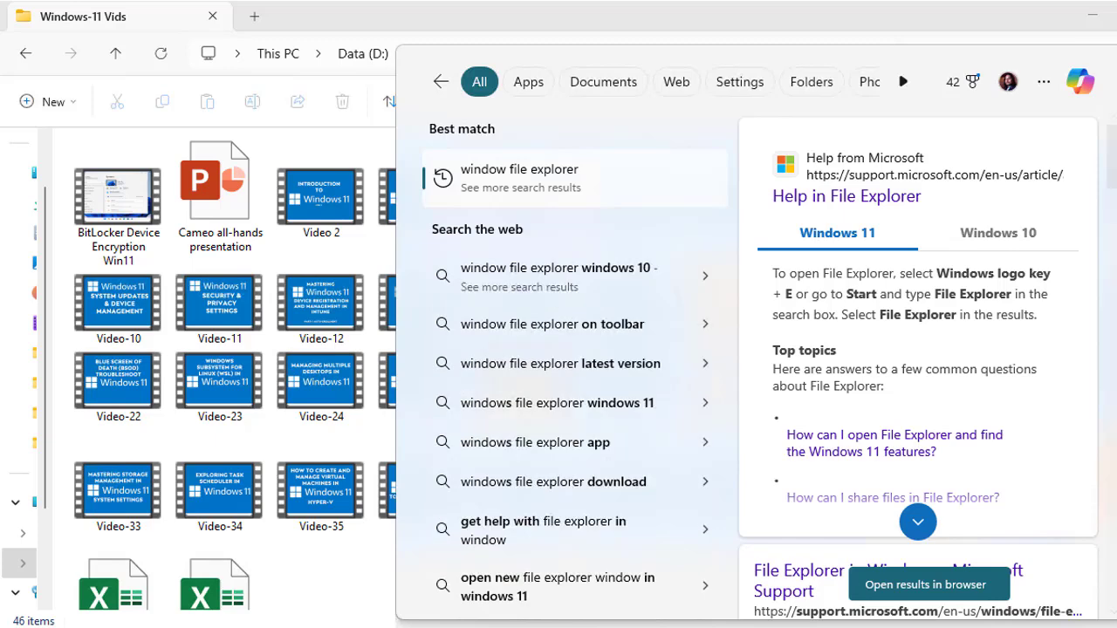
{"action": "key", "text": "ctrl+a"}
{"action": "key", "text": "BackSpace"}
{"action": "type", "text": "store"}
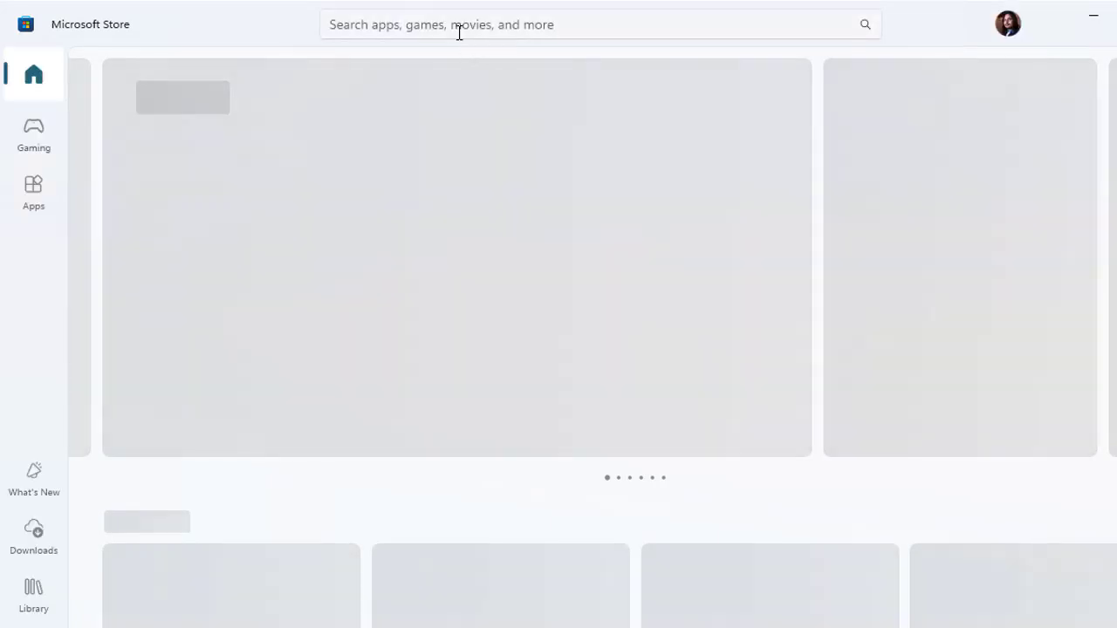
Step: Search the Store for 'Windows File reco' and open the Windows File Recovery app page
{"action": "left_click", "coordinate": [459, 32]}
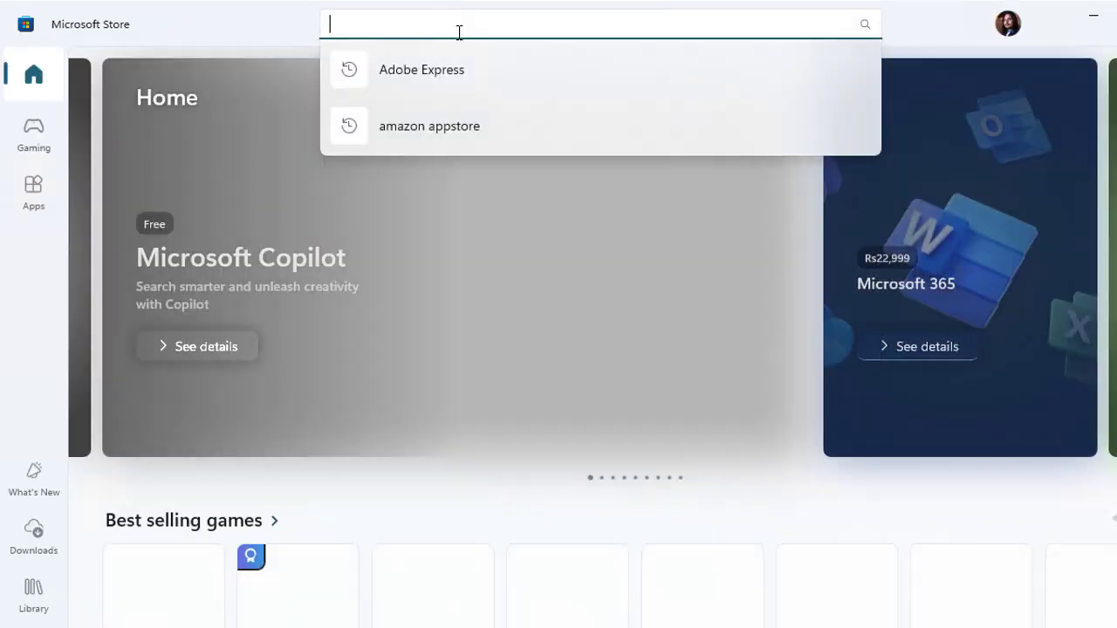
{"action": "type", "text": "Windows "}
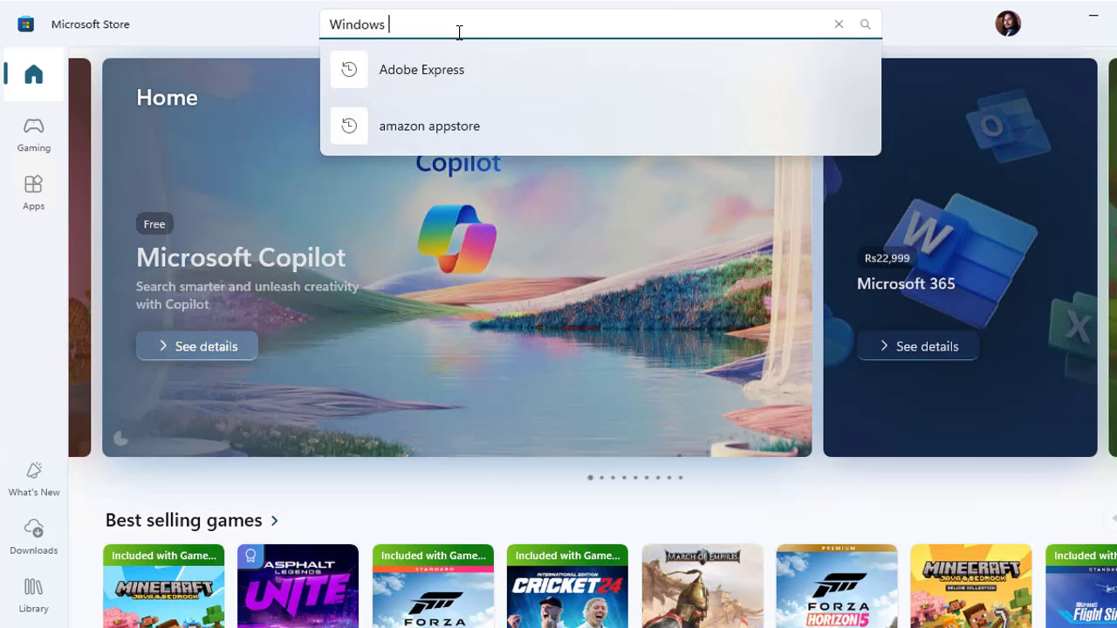
{"action": "type", "text": "File reco"}
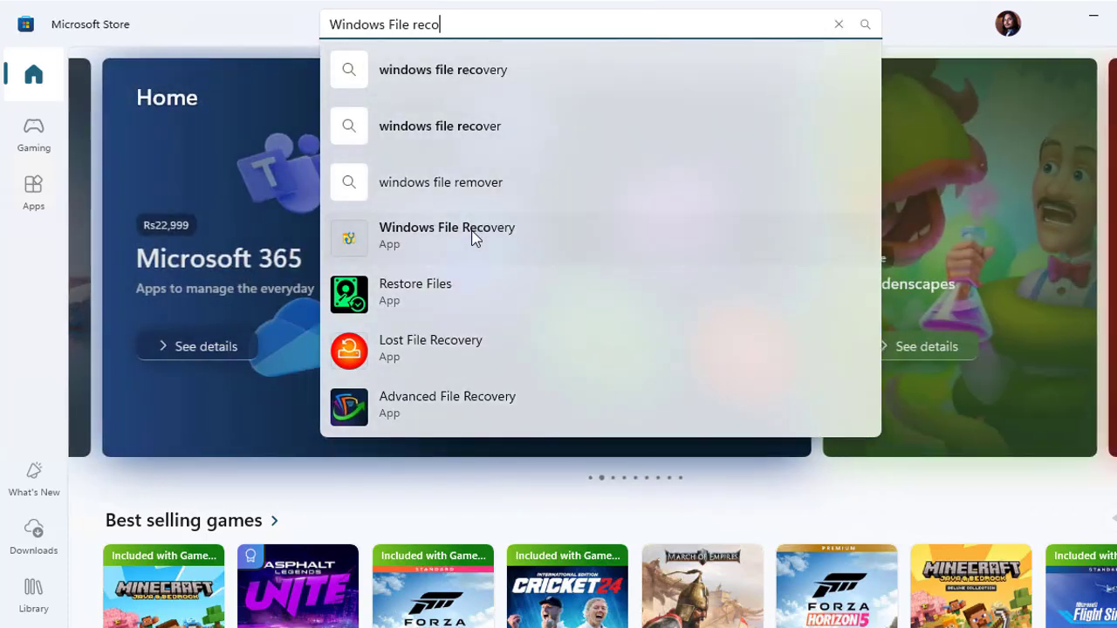
{"action": "left_click", "coordinate": [474, 236]}
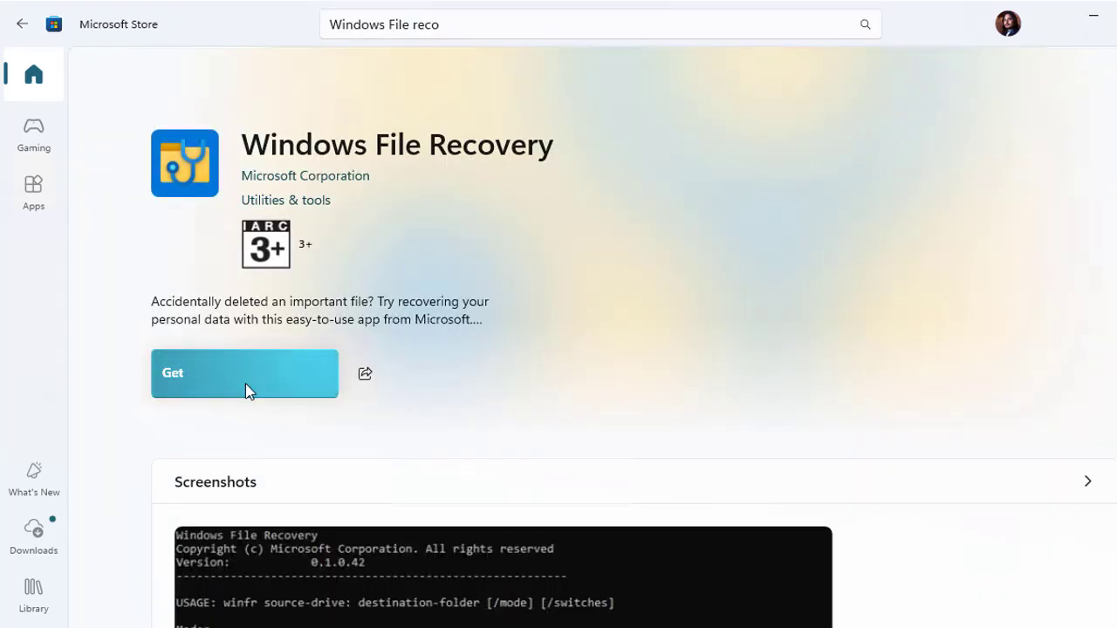
Step: Install Windows File Recovery with Get, then launch it with Open
{"action": "left_click", "coordinate": [245, 384]}
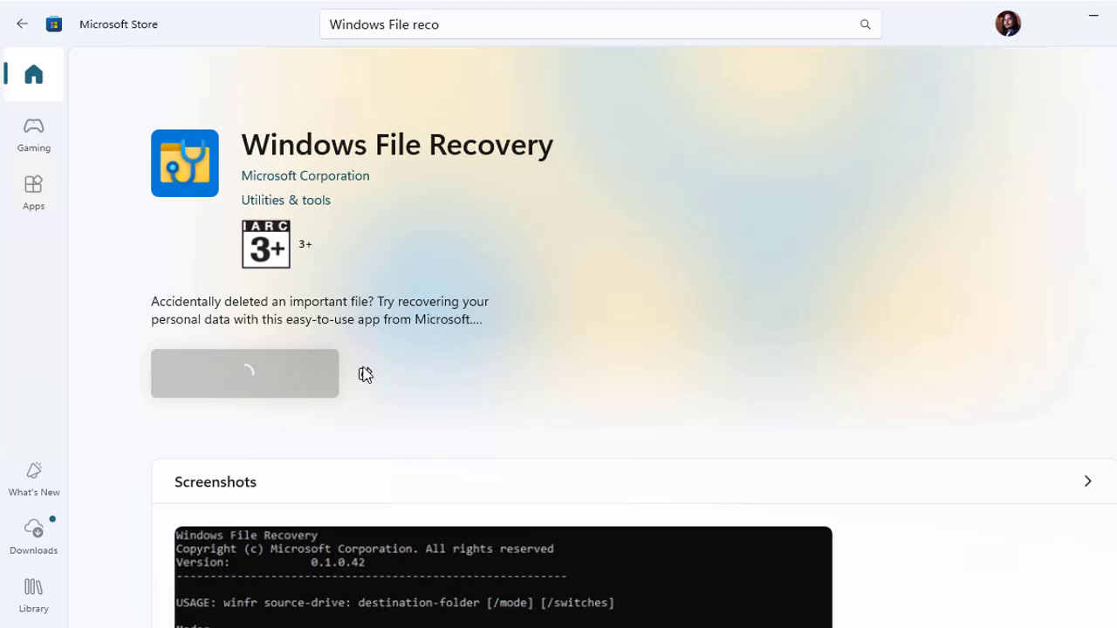
{"action": "scroll", "coordinate": [643, 336], "scroll_direction": "down", "scroll_amount": 2}
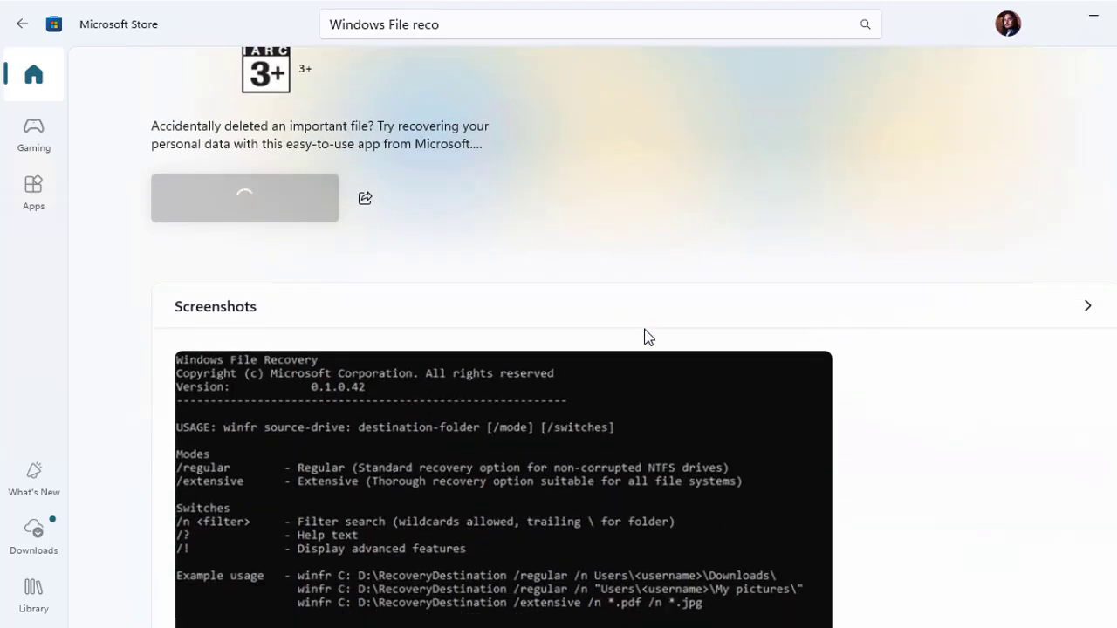
{"action": "scroll", "coordinate": [649, 337], "scroll_direction": "up", "scroll_amount": 1}
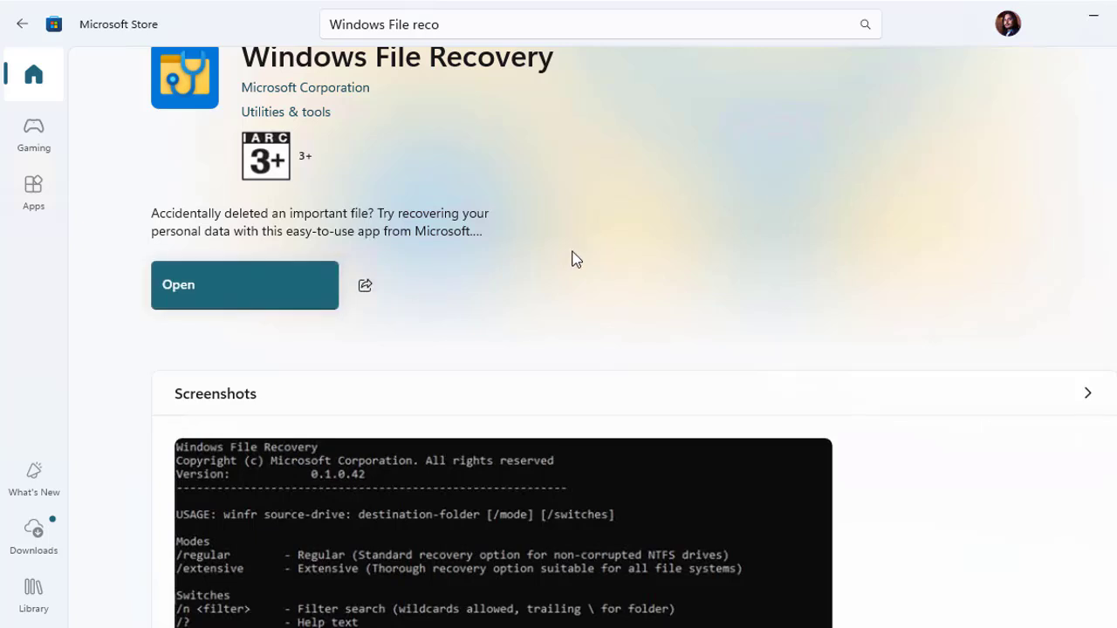
{"action": "left_click", "coordinate": [240, 302]}
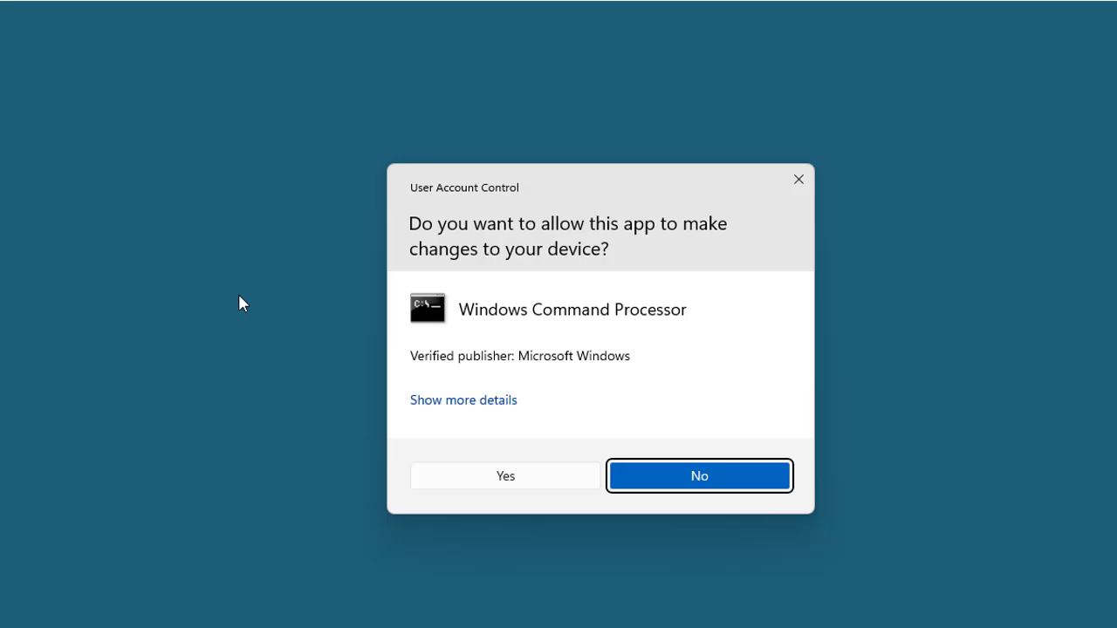
Step: Approve the UAC prompt, then relaunch Windows File Recovery from Start search as administrator
{"action": "left_click", "coordinate": [503, 476]}
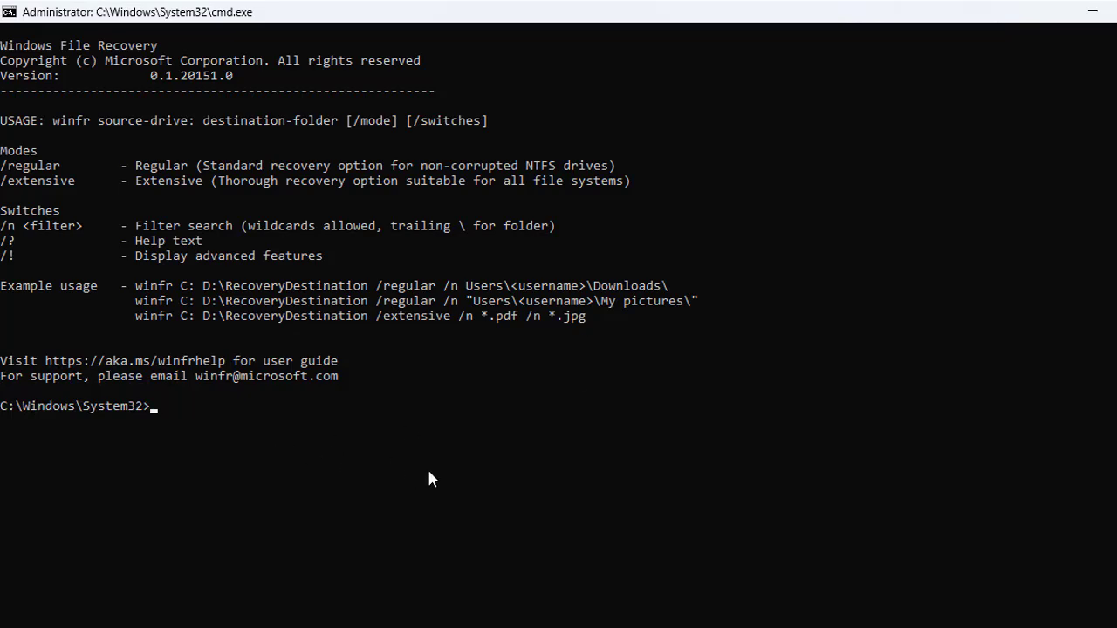
{"action": "left_click", "coordinate": [1093, 12]}
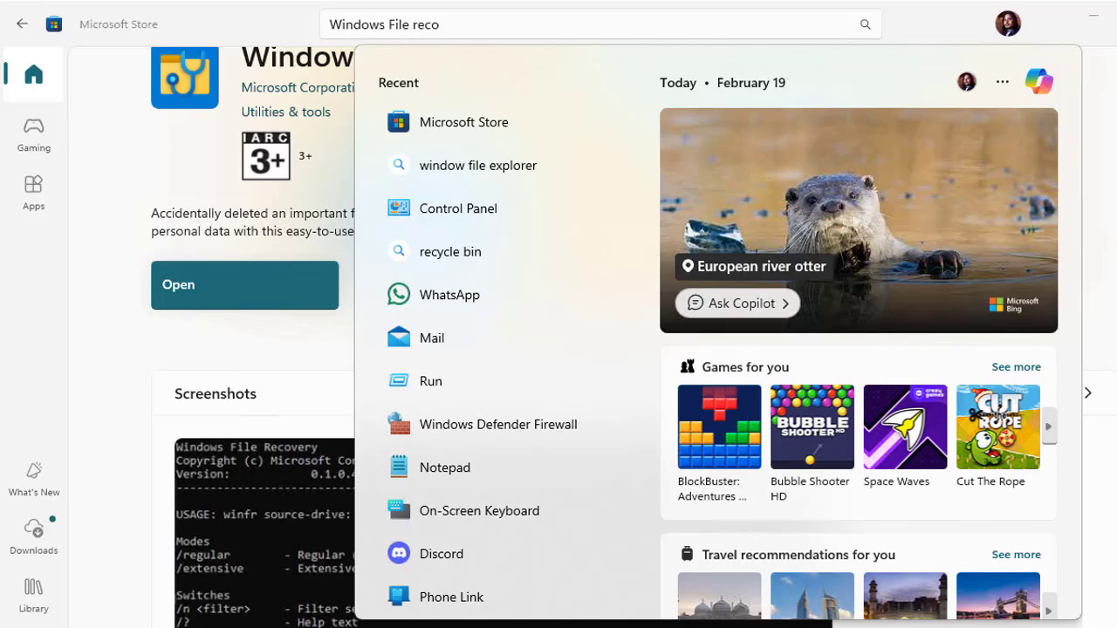
{"action": "type", "text": "windows file"}
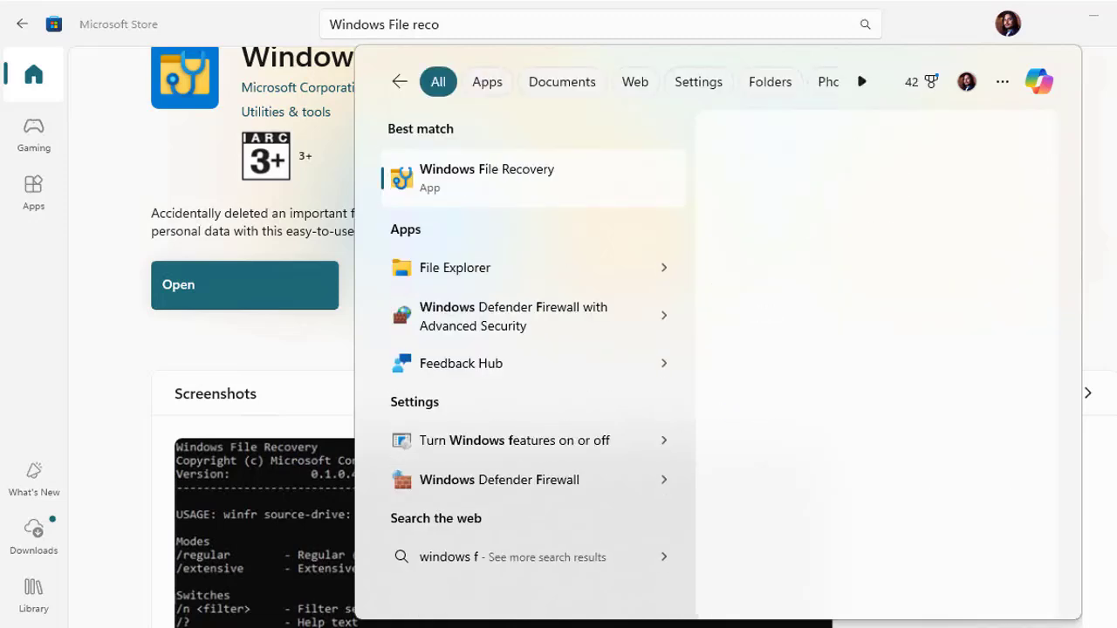
{"action": "right_click", "coordinate": [524, 188]}
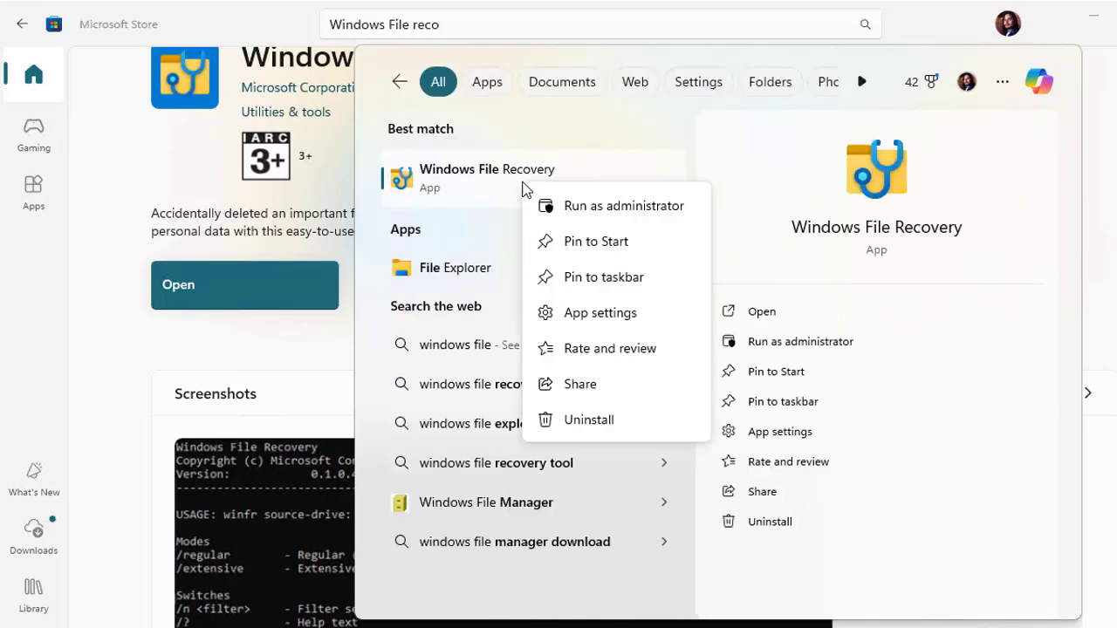
{"action": "left_click", "coordinate": [568, 207]}
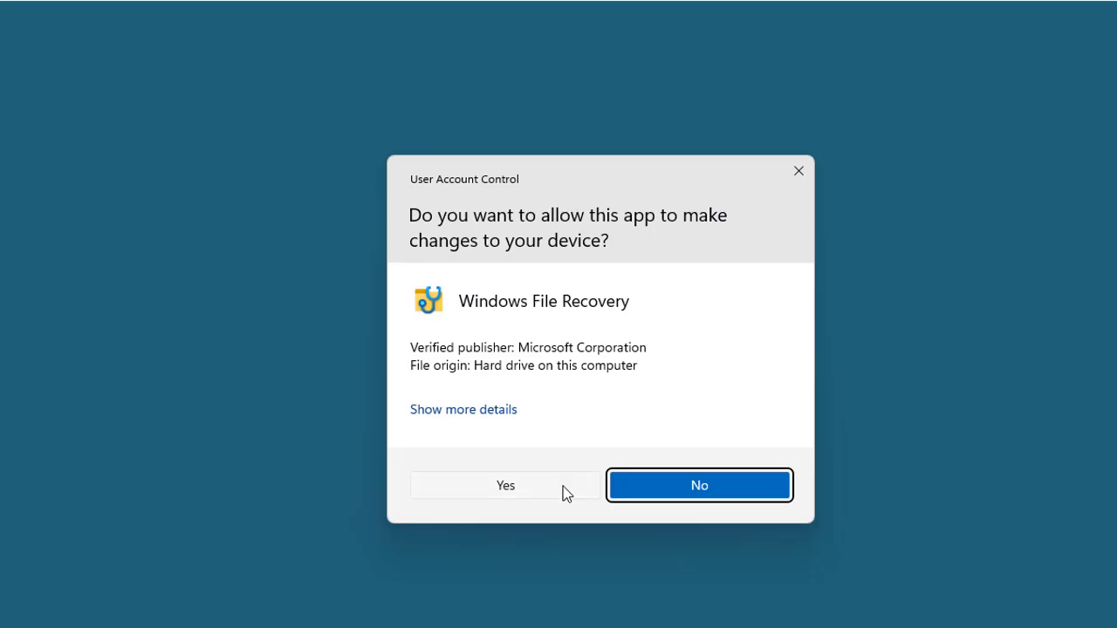
{"action": "left_click", "coordinate": [564, 486]}
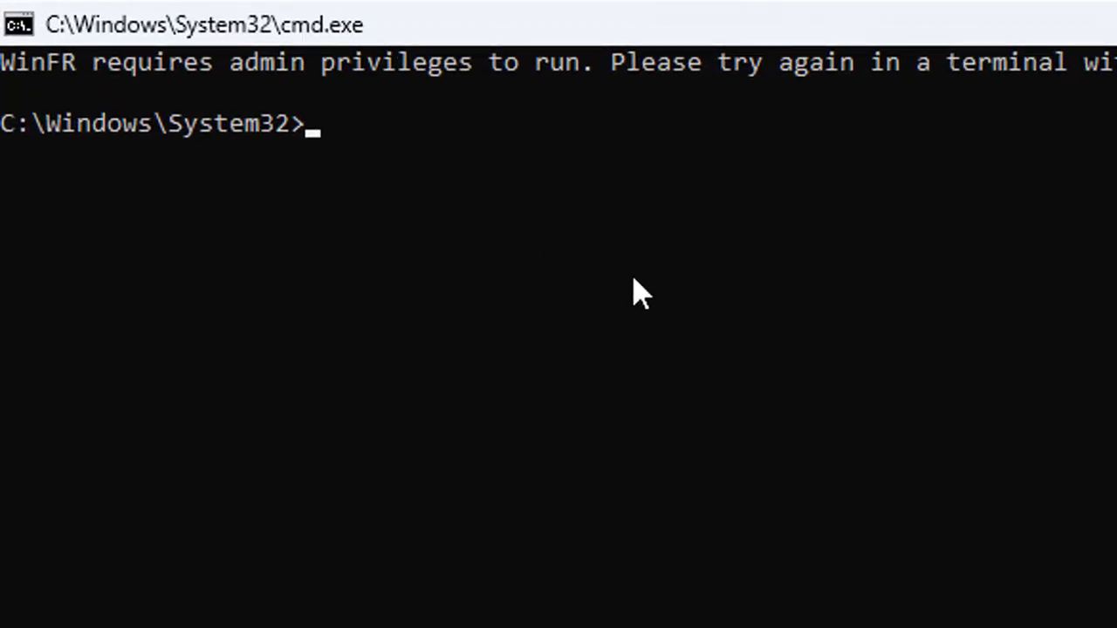
Step: Enter 'winfr C: D:' at the Command Prompt, correcting the 'winfc' typo
{"action": "type", "text": "winfc"}
{"action": "key", "text": "BackSpace"}
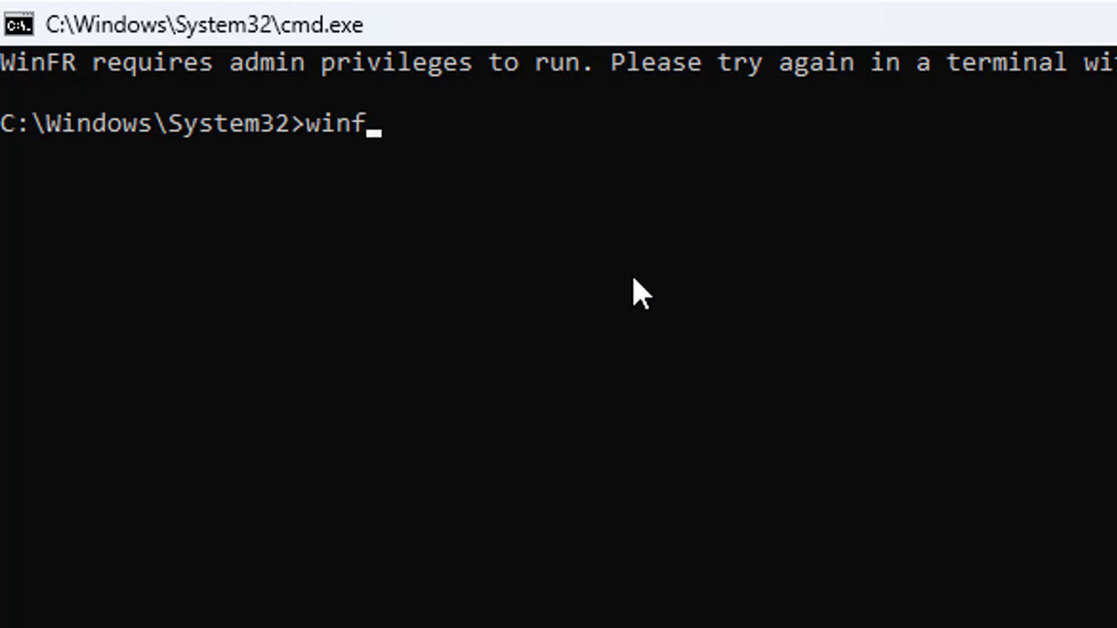
{"action": "type", "text": "r C: D"}
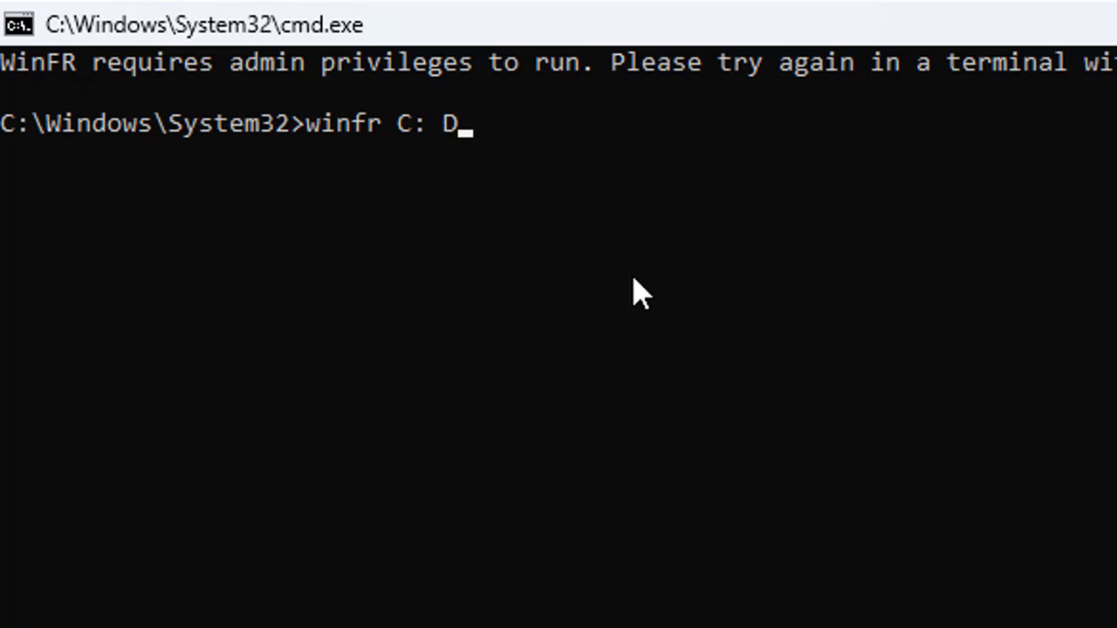
{"action": "type", "text": ":"}
{"action": "left_click", "coordinate": [518, 323]}
Step: Append '/extensive' so the command reads 'winfr C: D: /extensive'
{"action": "type", "text": "/ex"}
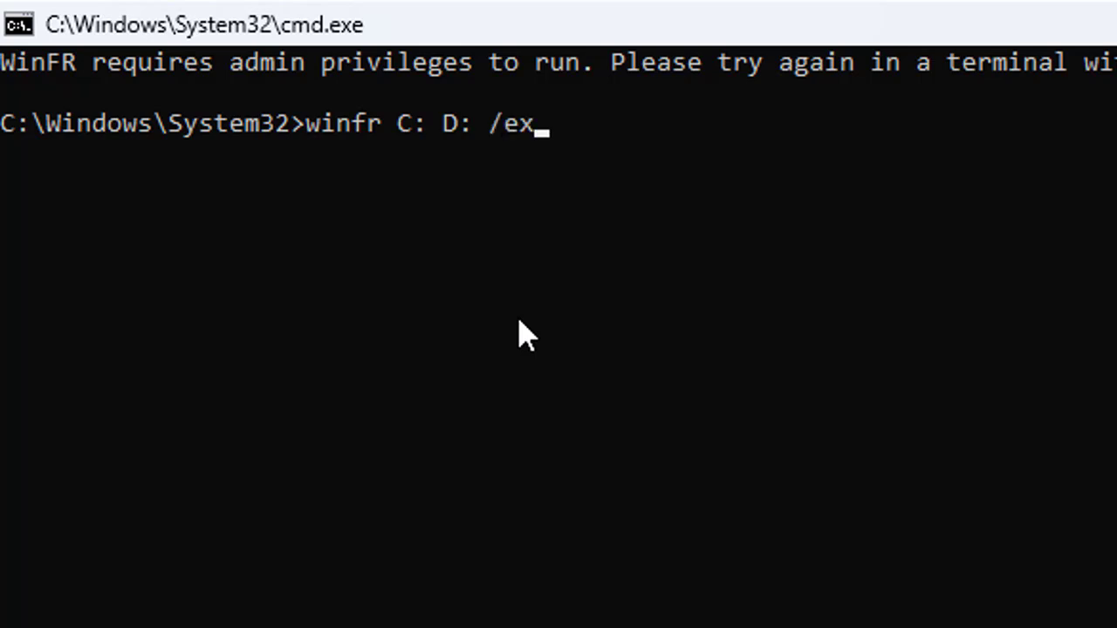
{"action": "type", "text": "tensive"}
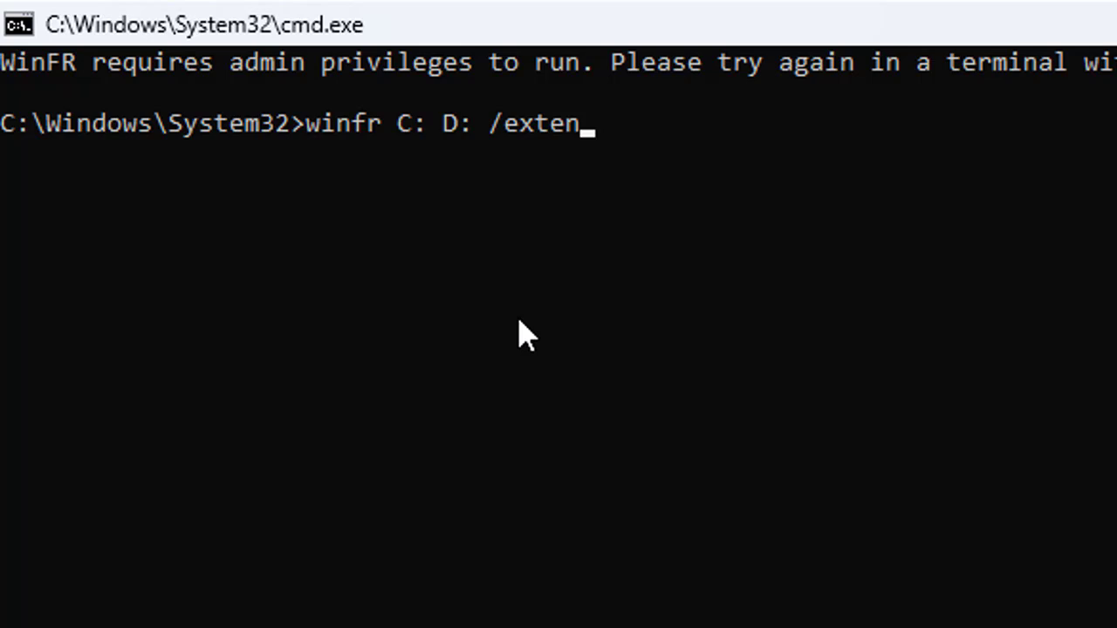